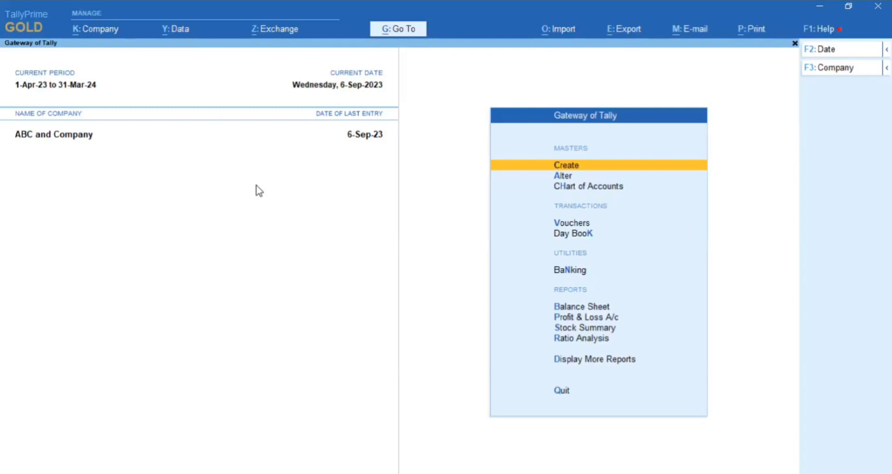
Open the list of account groups from the Chart of Accounts.
key(Down)
key(Down)
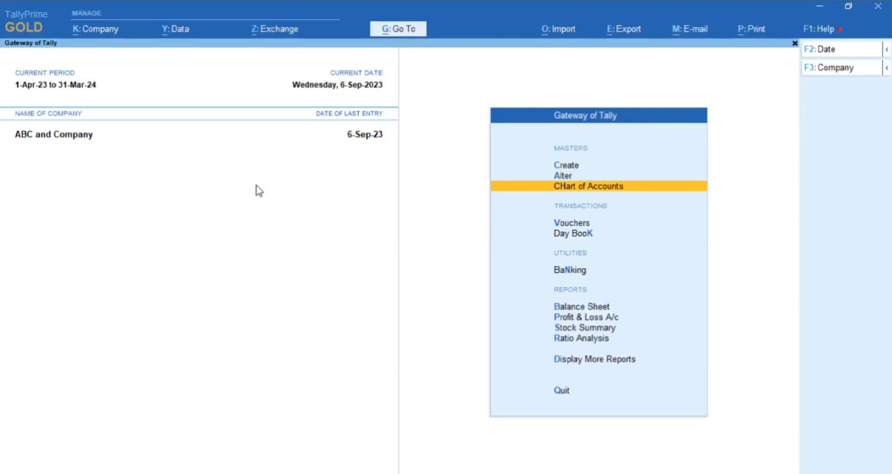
key(Return)
key(Up)
key(Down)
key(Up)
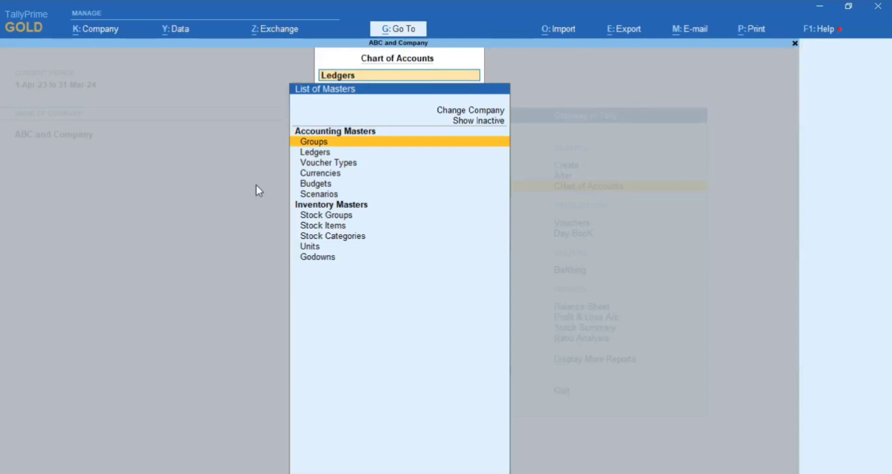
key(Return)
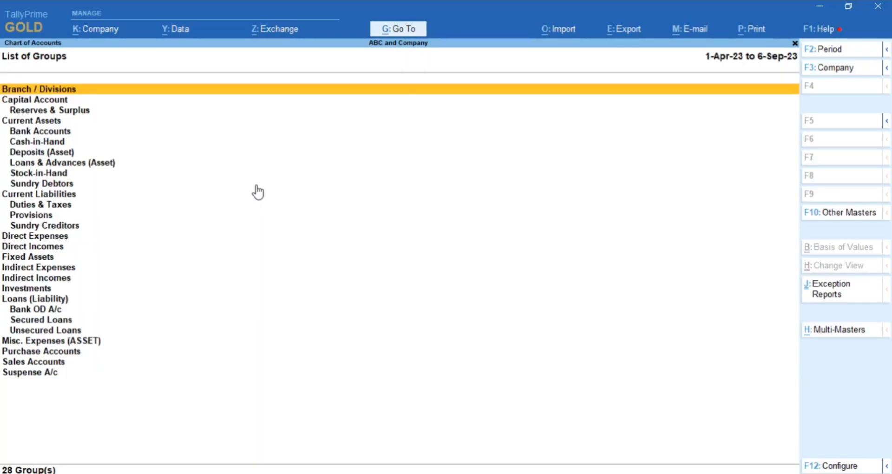
Examine the Capital Account group, then Current Assets and its subgroups from Bank Accounts through Sundry Debtors.
key(Down)
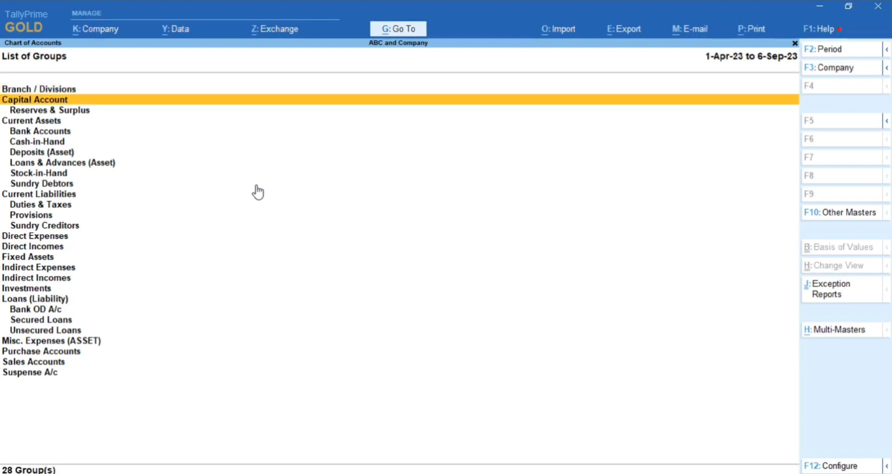
key(Up)
key(Down)
click(28, 120)
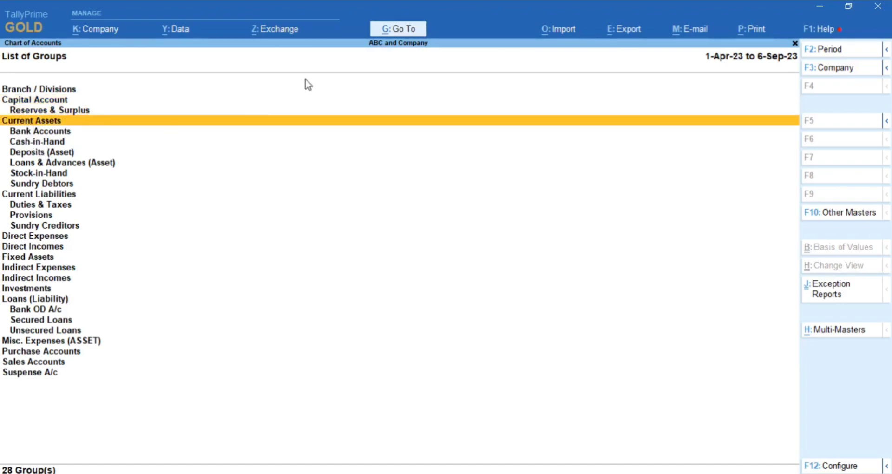
key(Down)
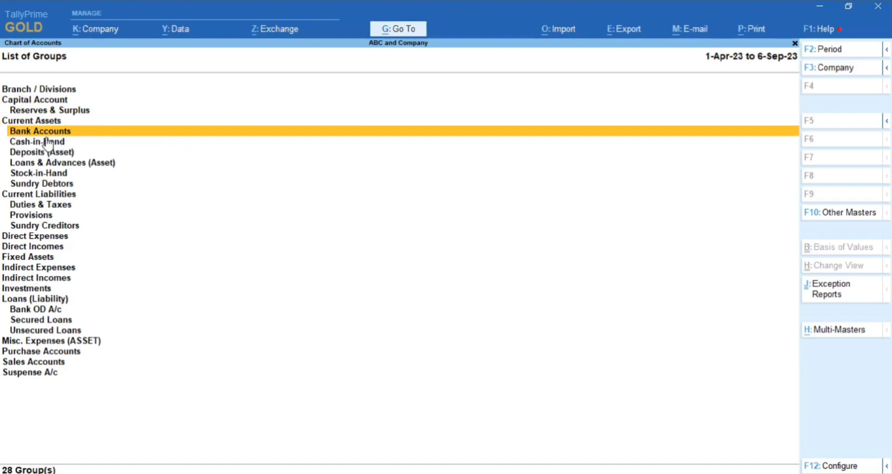
key(Down)
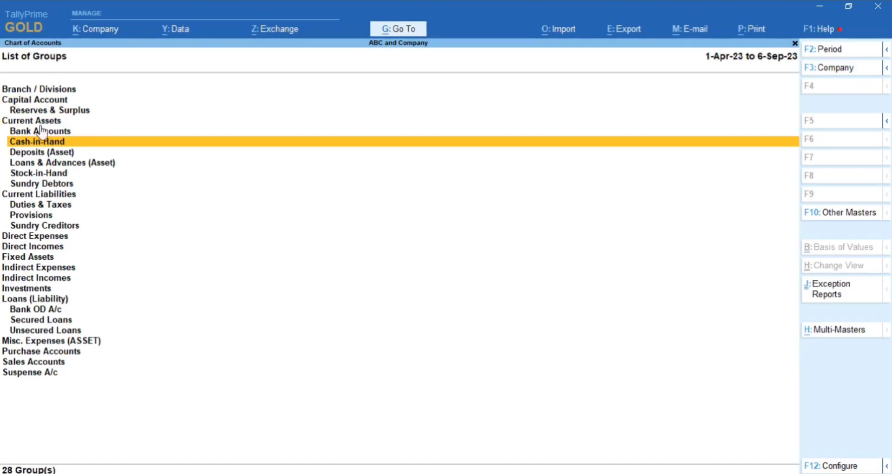
key(Down)
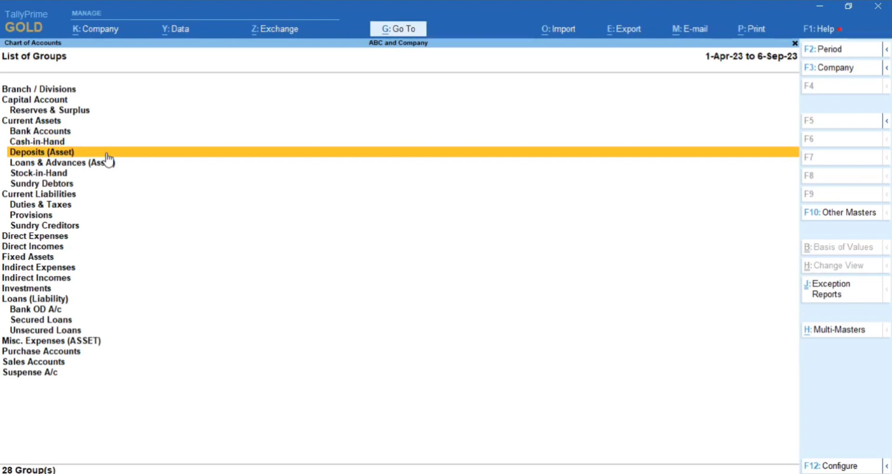
key(Down)
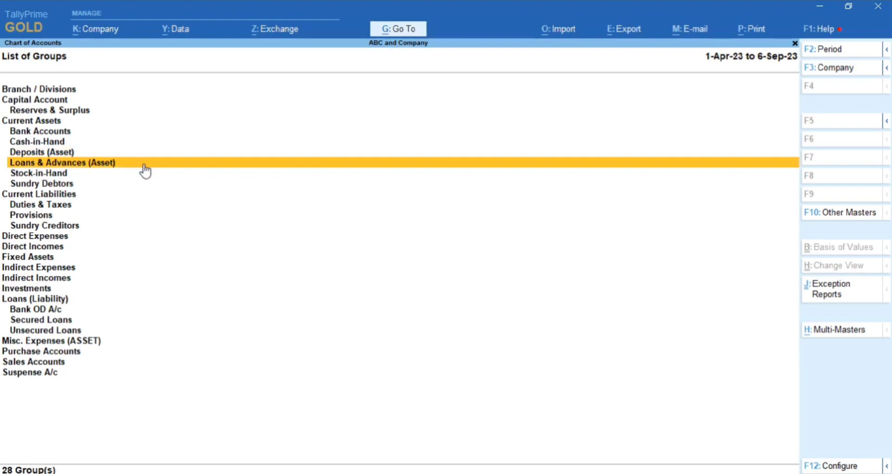
key(Down)
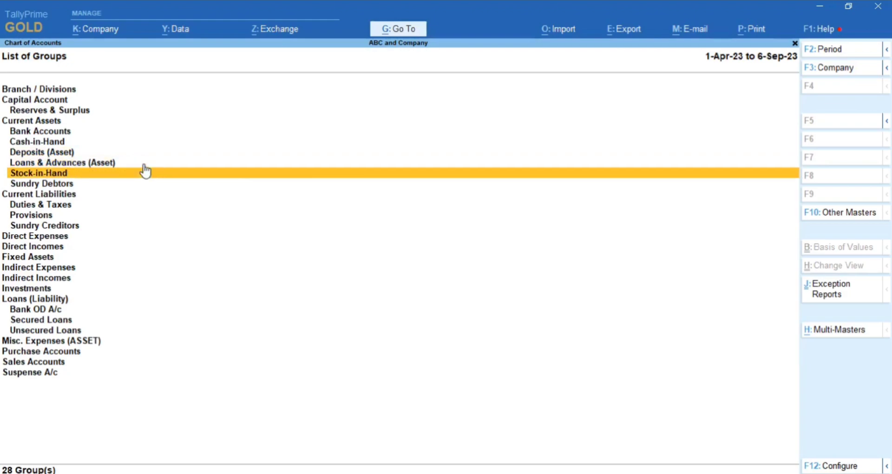
key(Down)
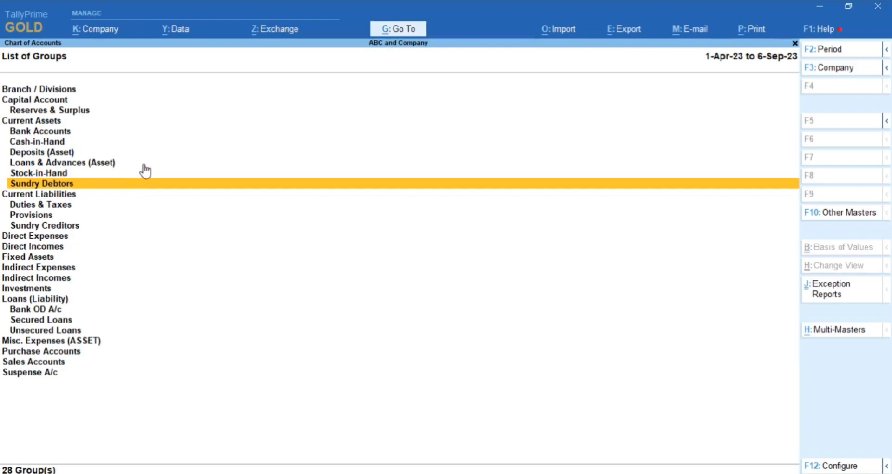
Examine the Current Liabilities group and its subgroups Duties & Taxes, Provisions and Sundry Creditors.
key(Down)
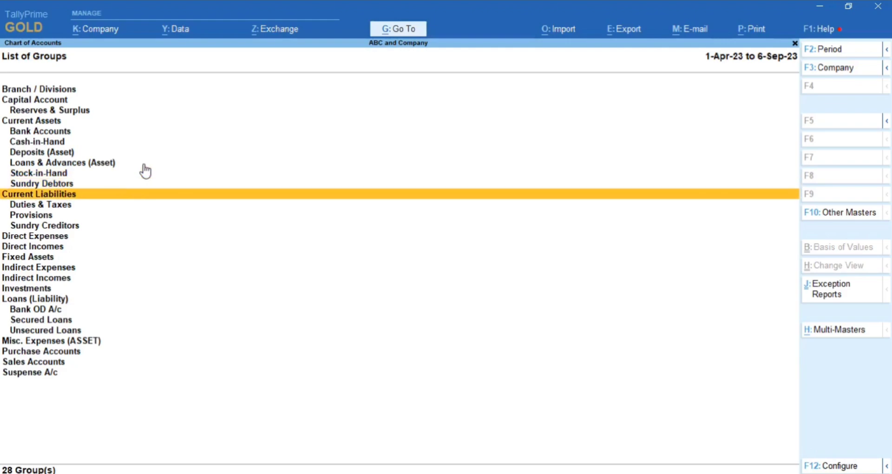
click(73, 208)
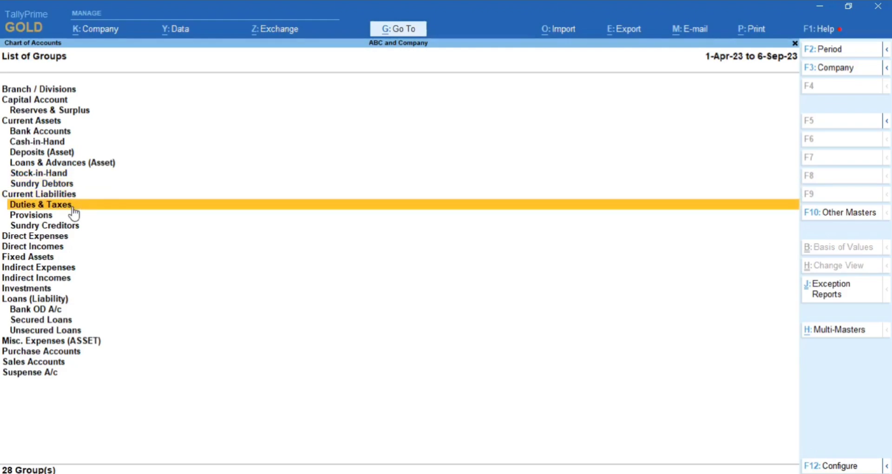
key(Down)
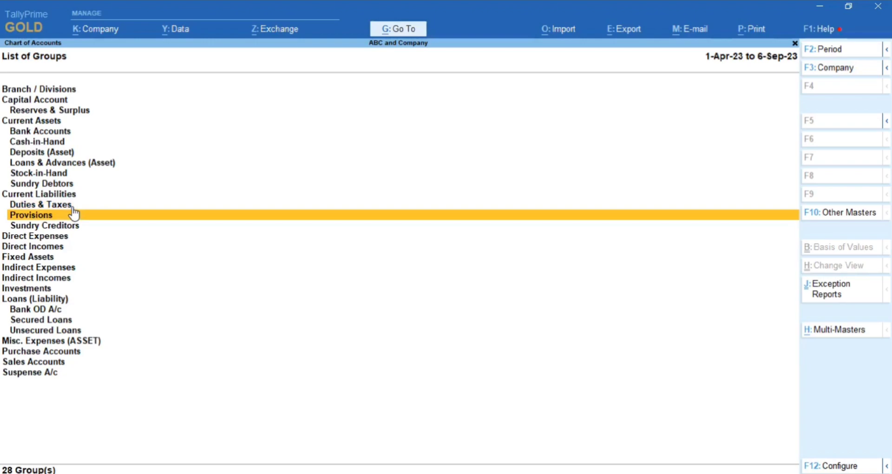
key(Up)
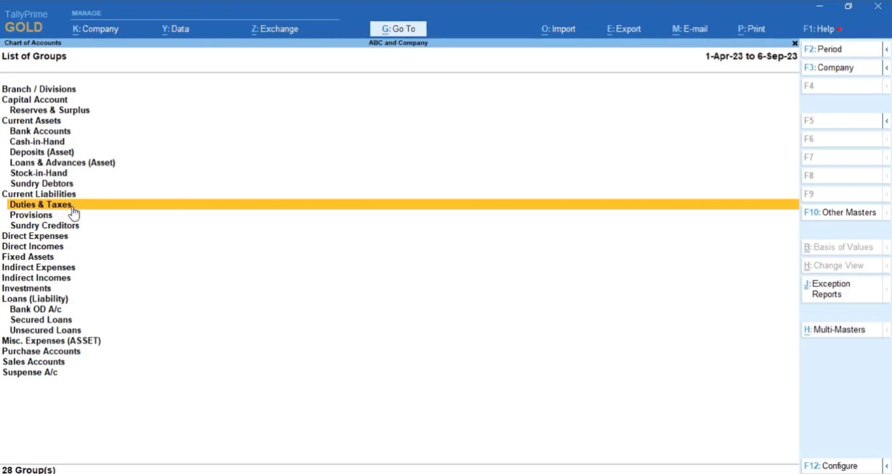
key(Down)
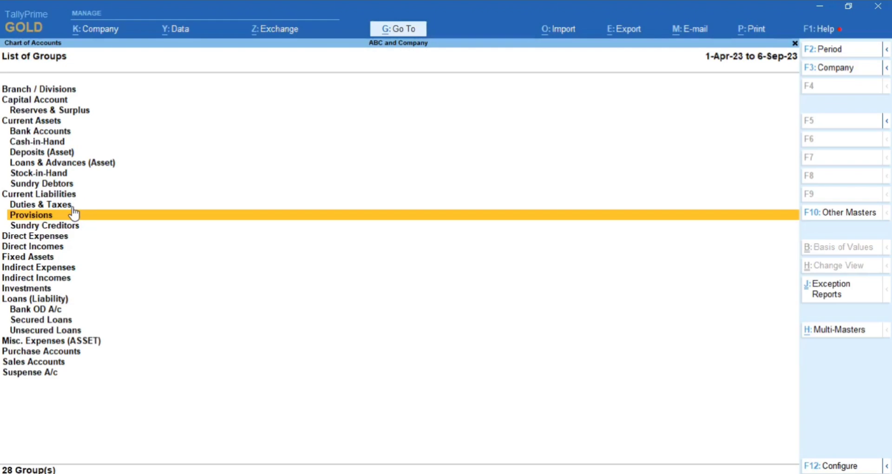
key(Down)
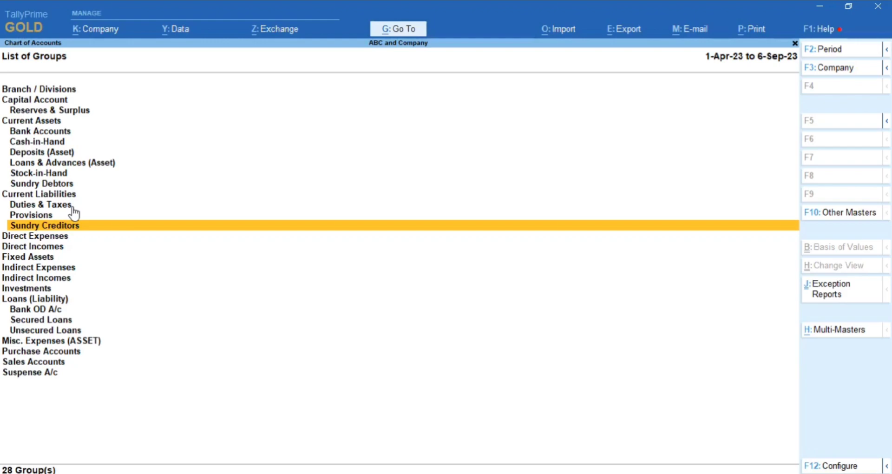
Examine the Direct Expenses, Direct Incomes, Fixed Assets, Indirect Expenses, Indirect Incomes and Investments groups in order.
key(Down)
key(Up)
key(Down)
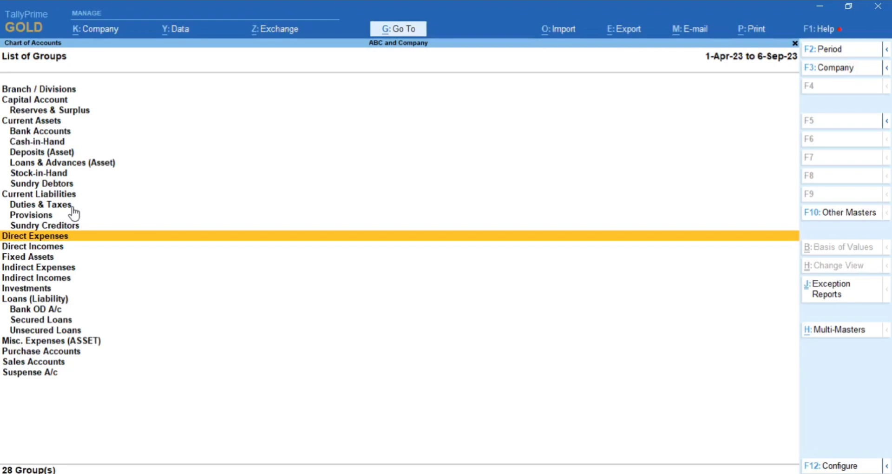
key(Down)
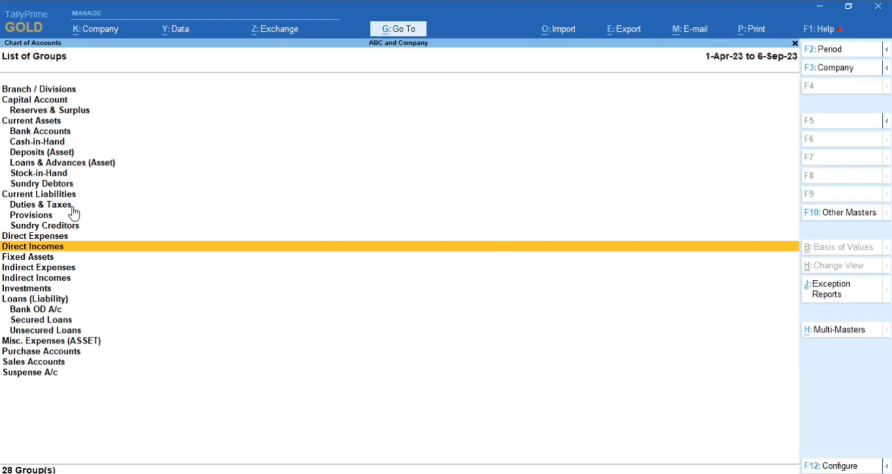
key(Down)
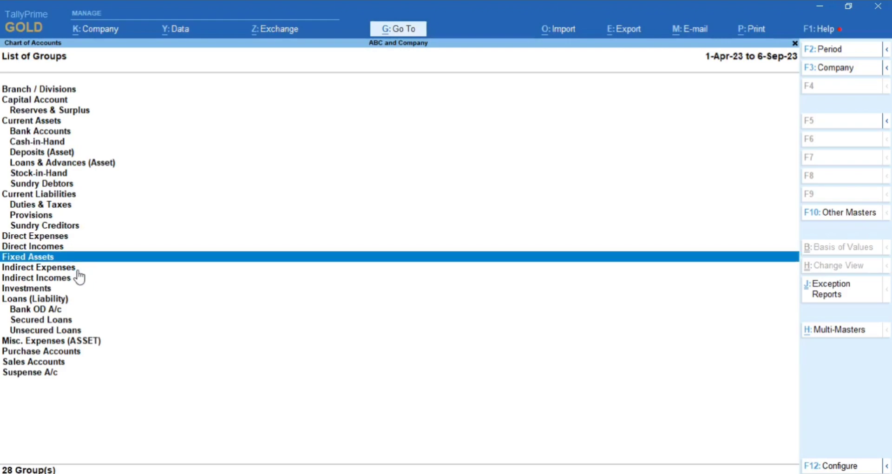
key(Down)
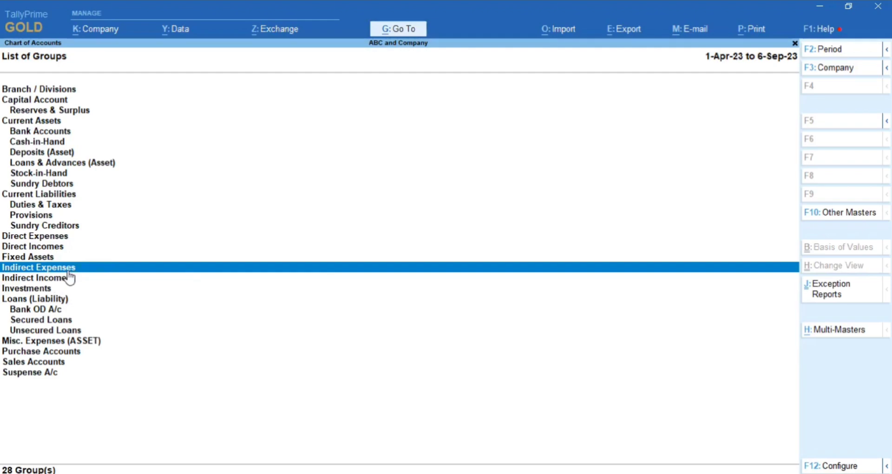
key(space)
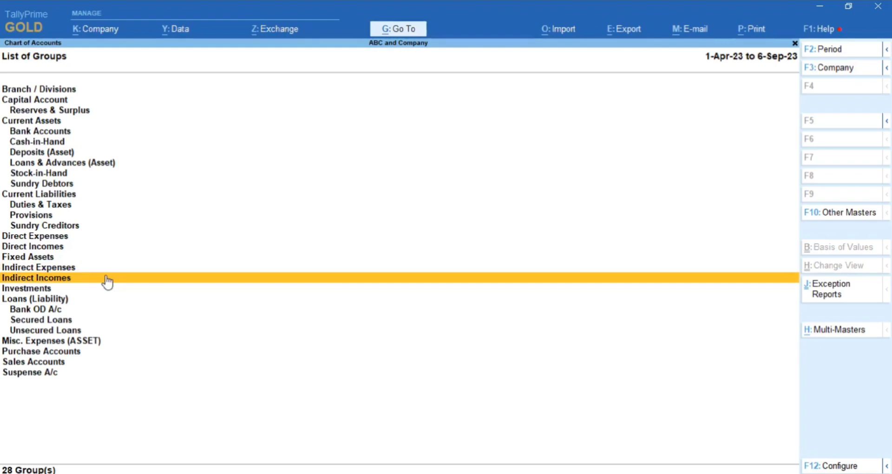
key(Down)
key(Return)
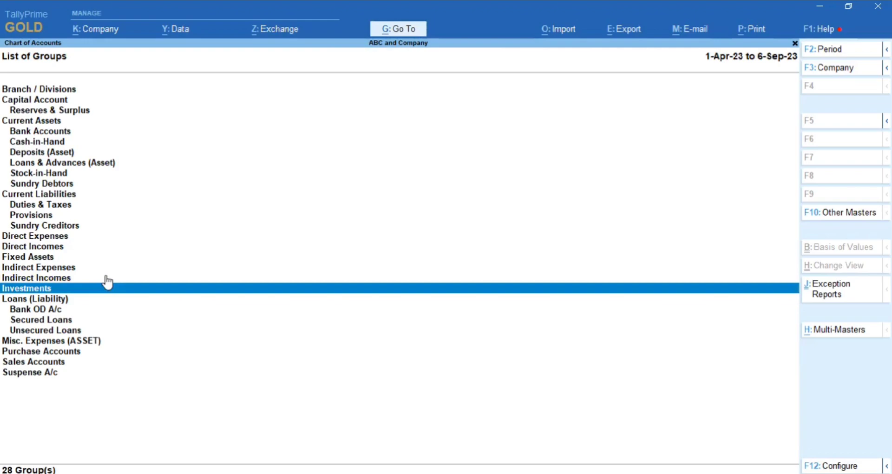
click(108, 284)
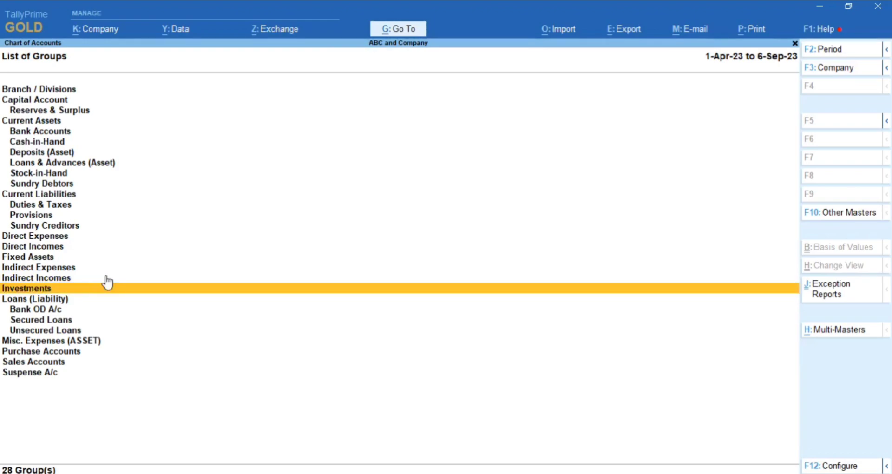
Examine Loans (Liability) with its subgroups, and the Misc. Expenses, Purchase Accounts, Sales Accounts and Suspense A/c groups.
key(Down)
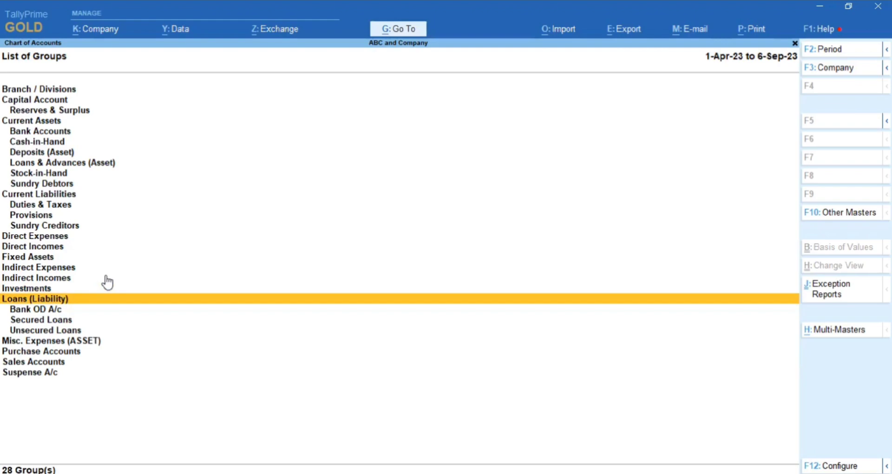
key(Down)
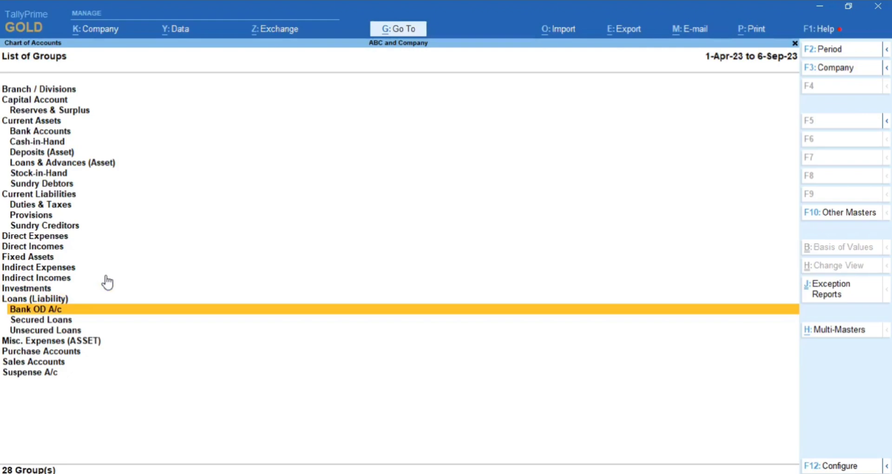
key(Down)
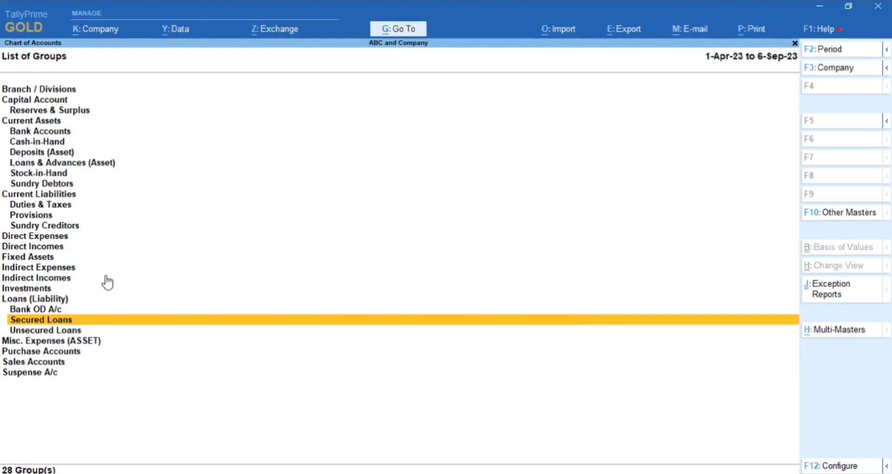
key(Down)
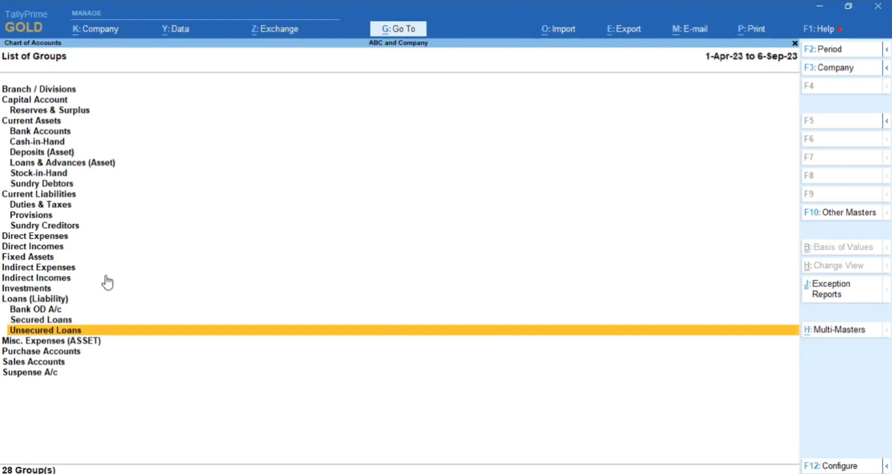
key(Down)
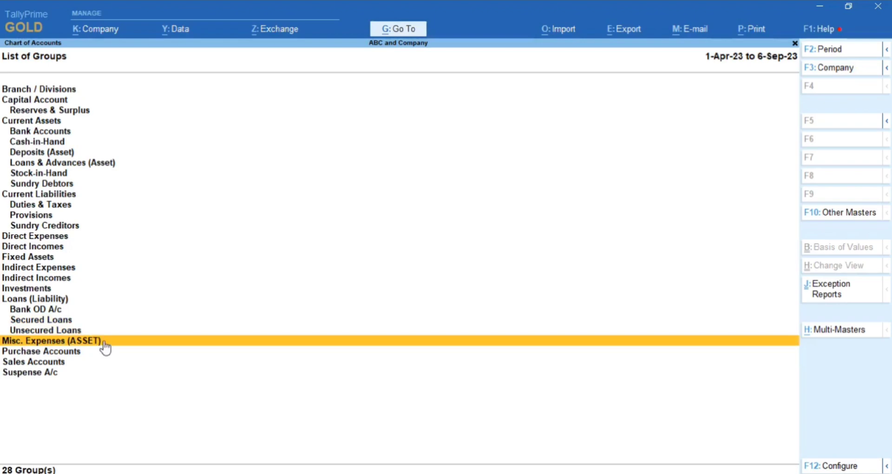
key(Down)
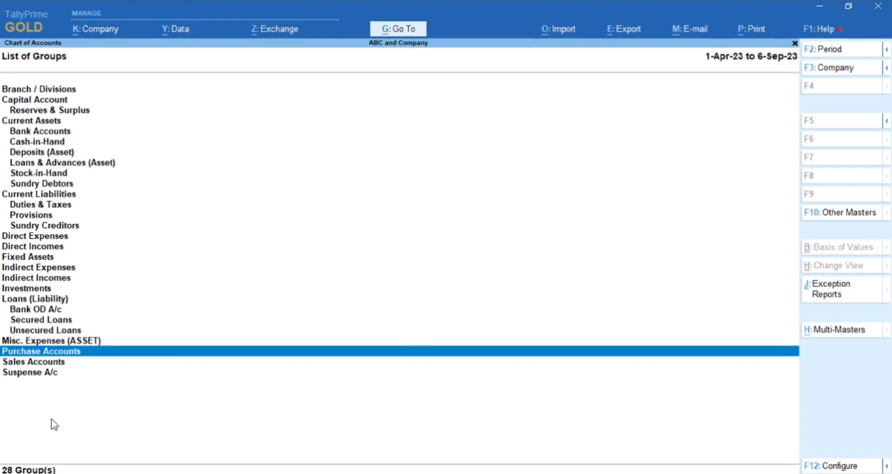
key(Down)
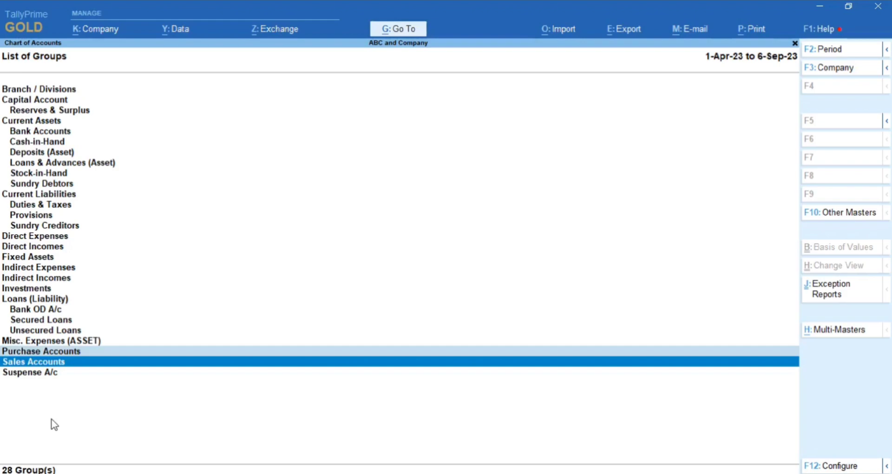
key(Down)
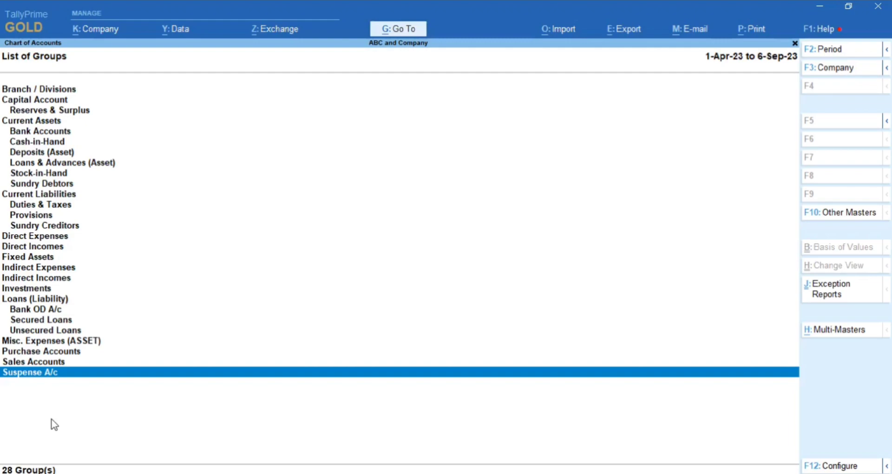
key(space)
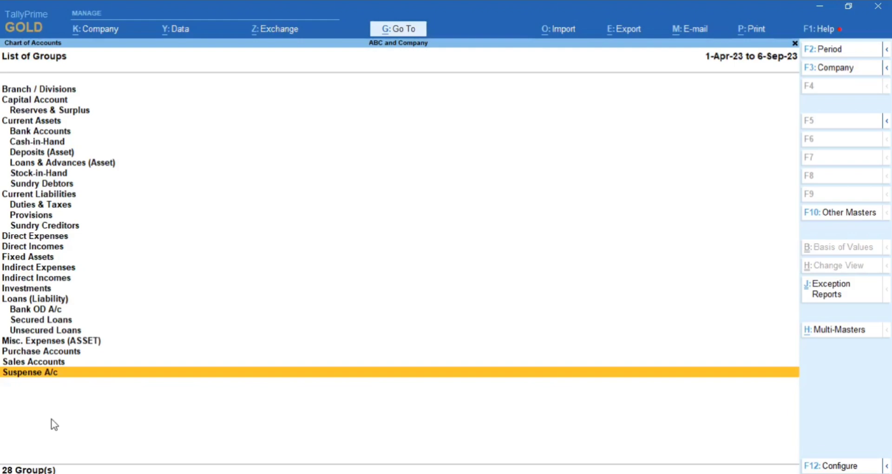
key(Up)
key(Up)
key(Up)
key(Up)
key(Up)
key(Up)
key(Up)
key(Up)
key(Up)
key(Up)
key(Up)
key(Up)
key(Up)
key(Up)
key(Up)
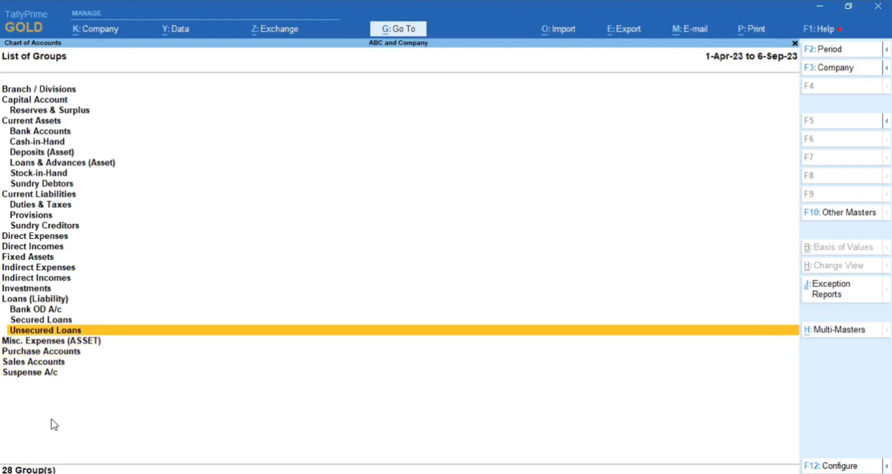
key(Up)
key(Up)
key(Up)
key(Up)
key(Up)
key(Up)
key(Up)
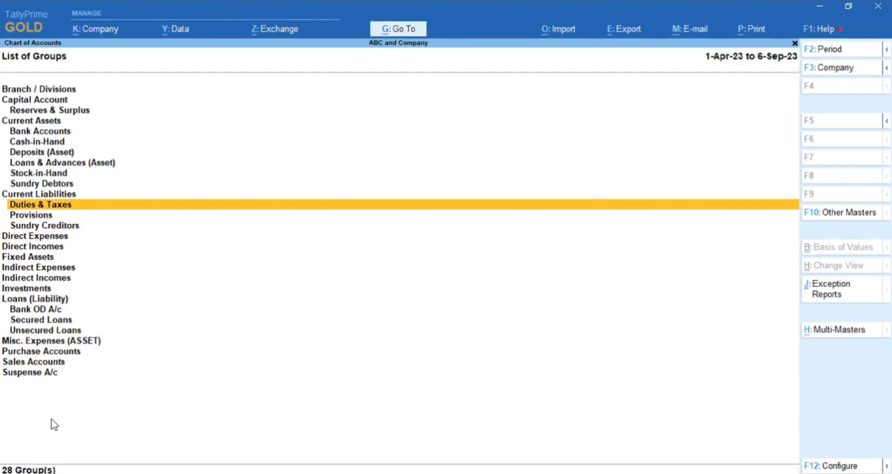
Leave the Chart of Accounts, decline quitting the program, and open the Profit & Loss A/c report.
key(Escape)
key(Escape)
key(Escape)
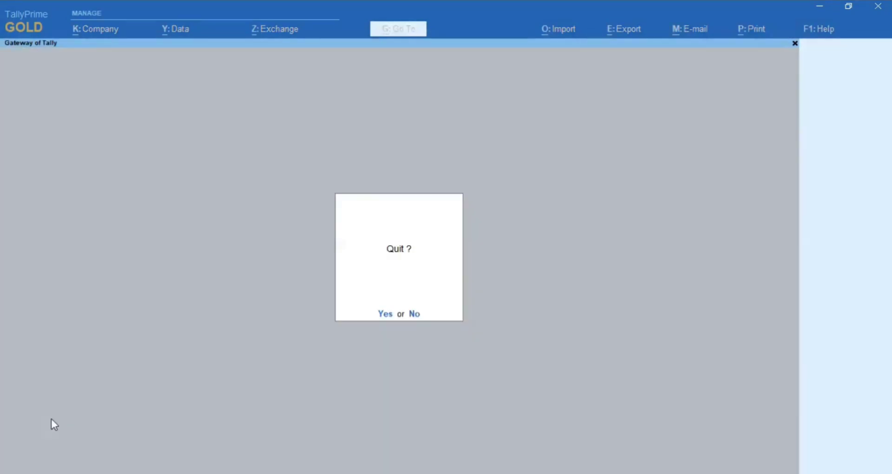
key(Escape)
key(Down)
key(Down)
key(Down)
key(Down)
key(Down)
key(Down)
key(Down)
key(Down)
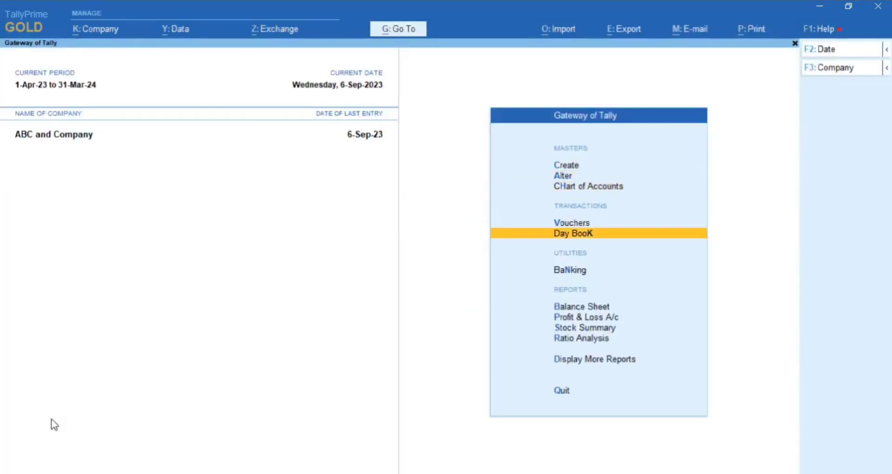
key(Up)
key(Return)
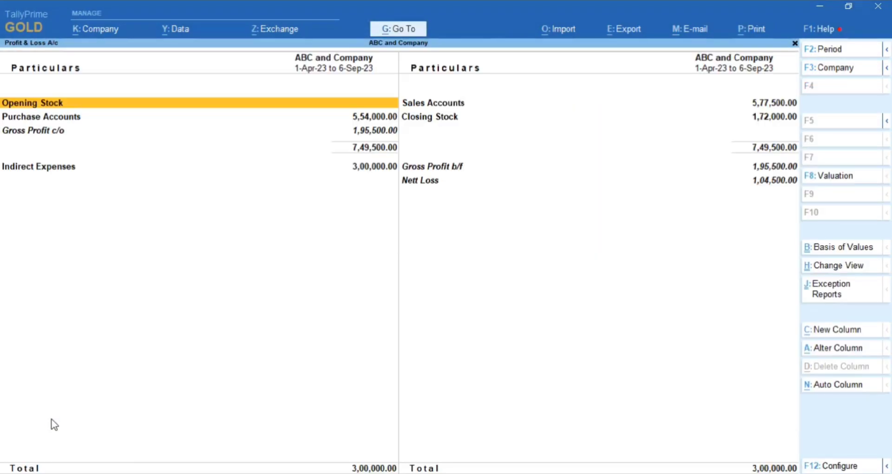
Mark the Sales Accounts and Purchase Accounts rows in the Profit & Loss A/c report.
key(Right)
key(Return)
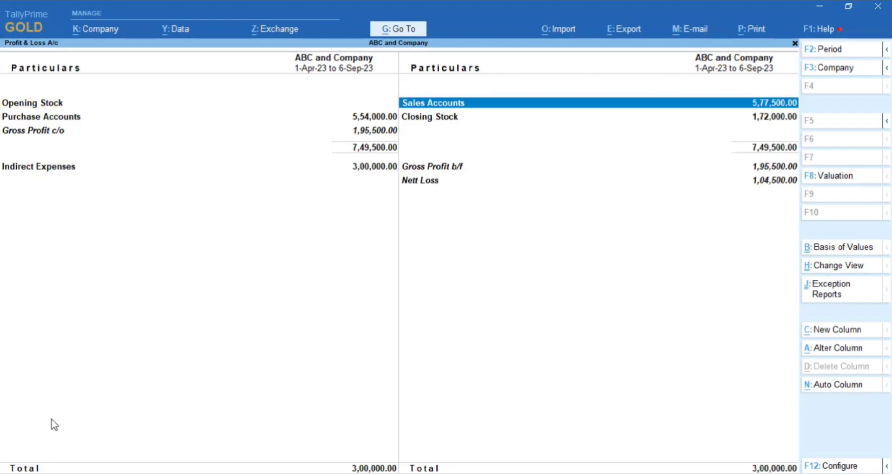
key(Down)
key(Left)
key(Down)
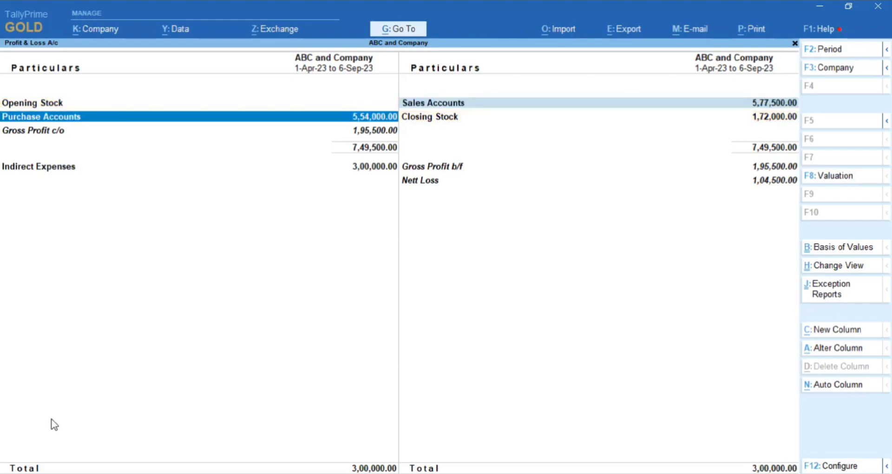
Examine the Gross Profit c/o, Closing Stock, Gross Profit b/f and Nett Loss lines of the Profit & Loss A/c.
key(Down)
key(Up)
key(Down)
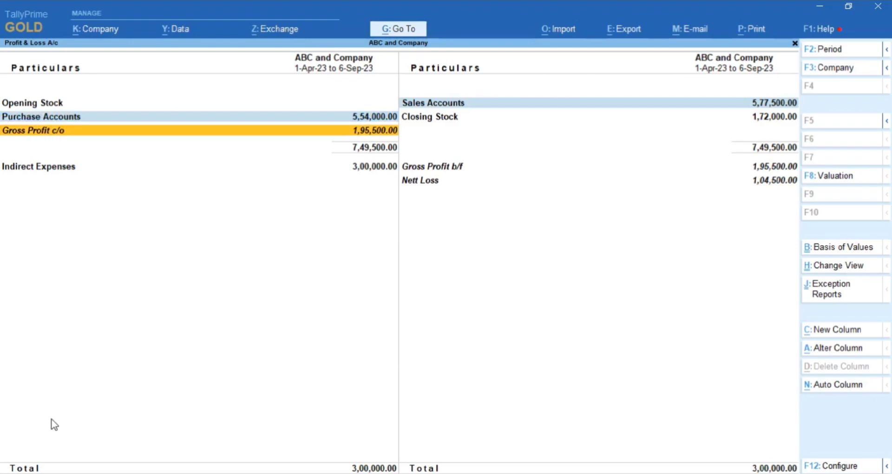
key(Up)
key(Down)
key(Right)
key(Up)
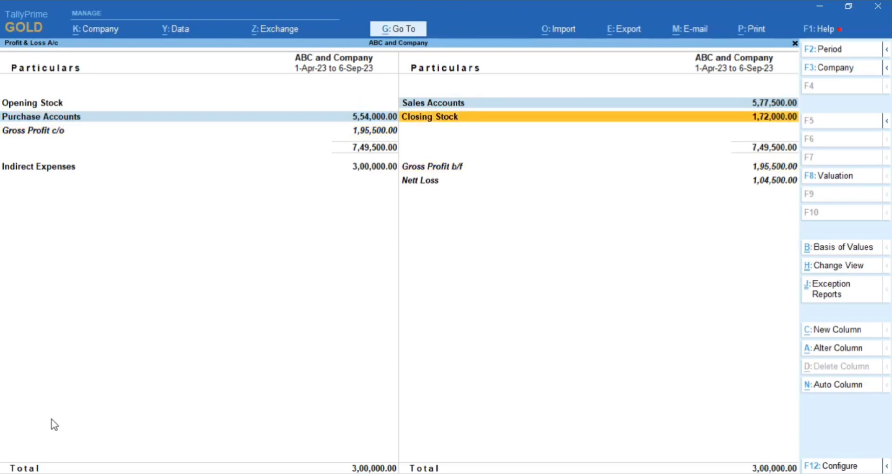
key(Up)
key(Down)
key(Up)
key(Down)
key(Down)
key(Down)
key(Up)
key(Down)
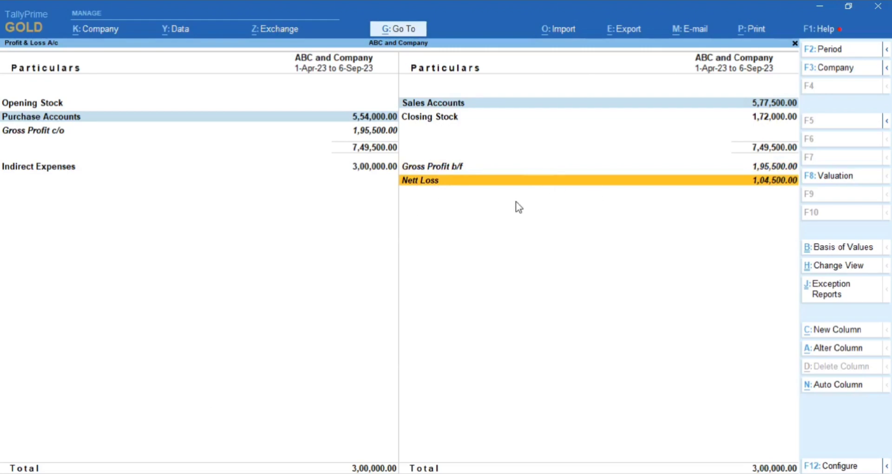
Mark the Indirect Expenses row in the Profit & Loss A/c and clear all row selections.
key(Up)
key(Left)
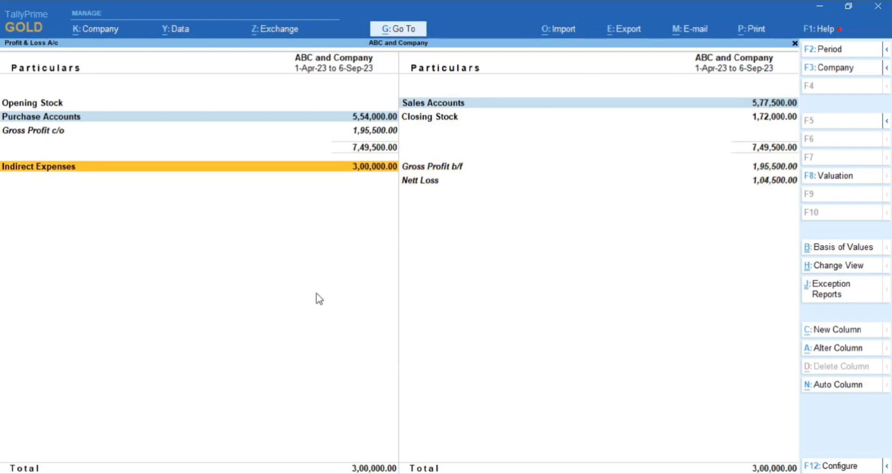
key(Return)
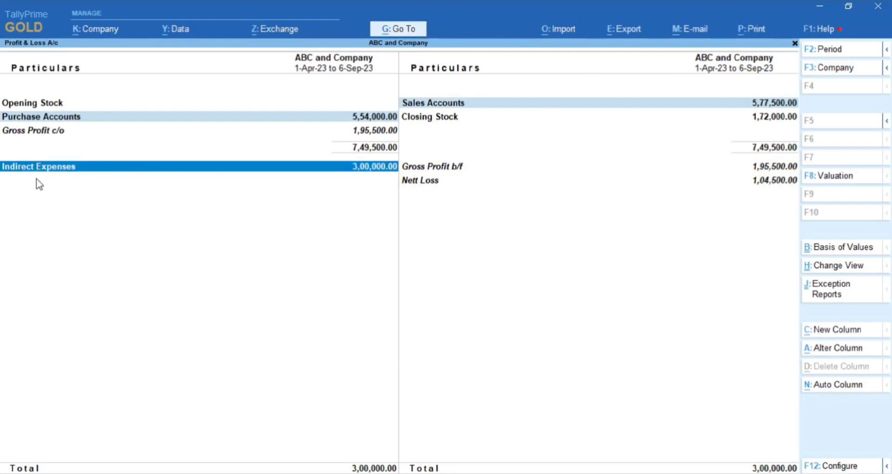
key(ctrl+space)
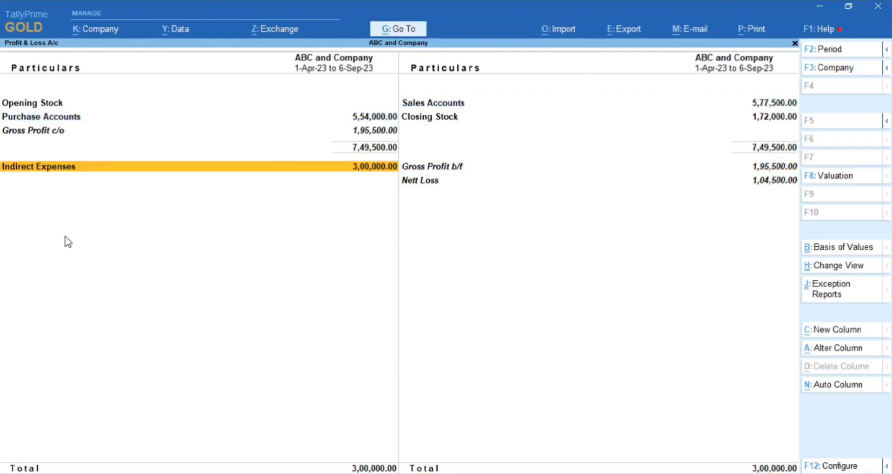
Open the Balance Sheet report and switch it to the detailed format.
key(Escape)
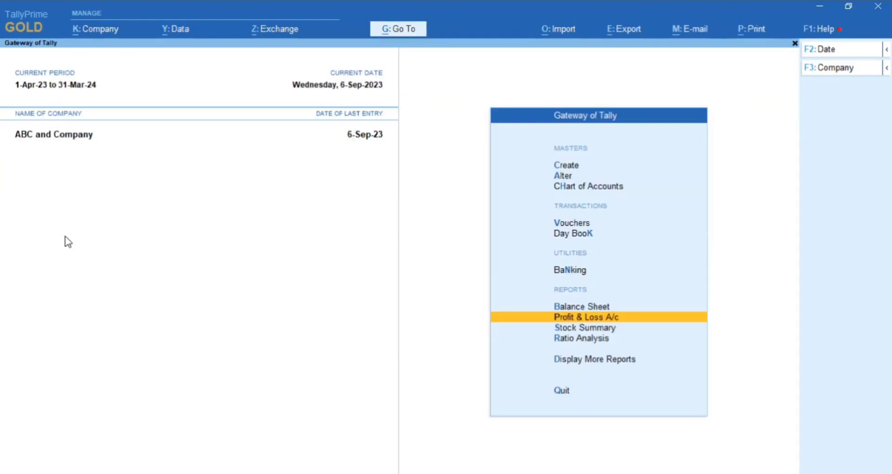
key(Up)
key(Return)
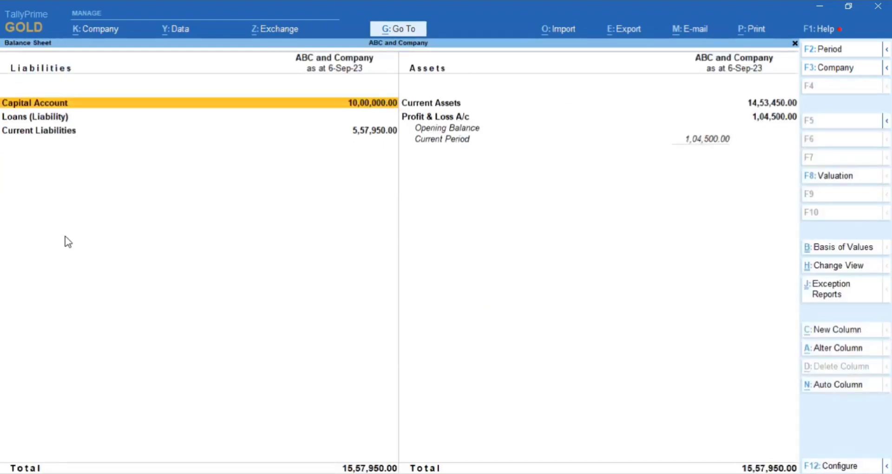
key(alt+F5)
key(Right)
key(Left)
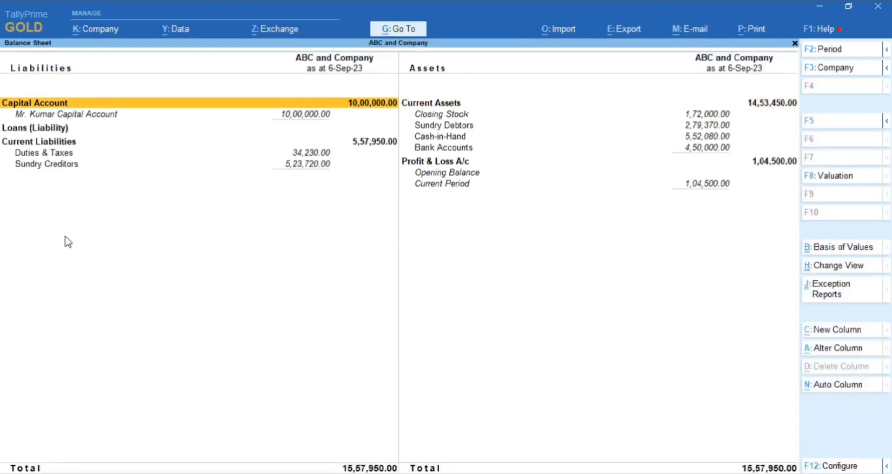
Mark the Capital Account, Loans (Liability) and Current Liabilities rows on the liabilities side of the Balance Sheet.
key(Down)
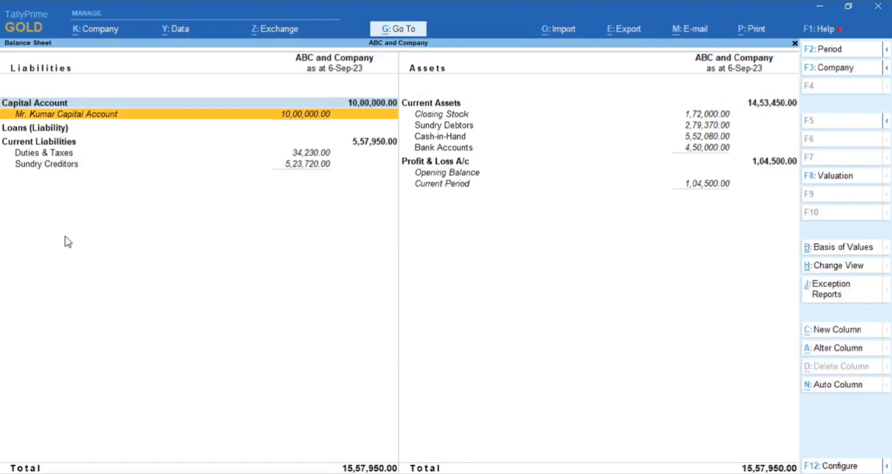
key(Up)
key(Down)
key(Down)
key(Up)
key(Up)
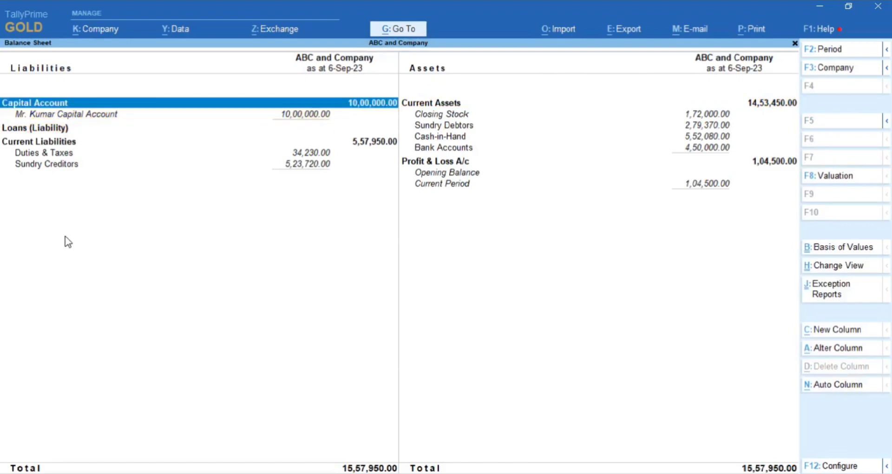
key(Down)
key(Down)
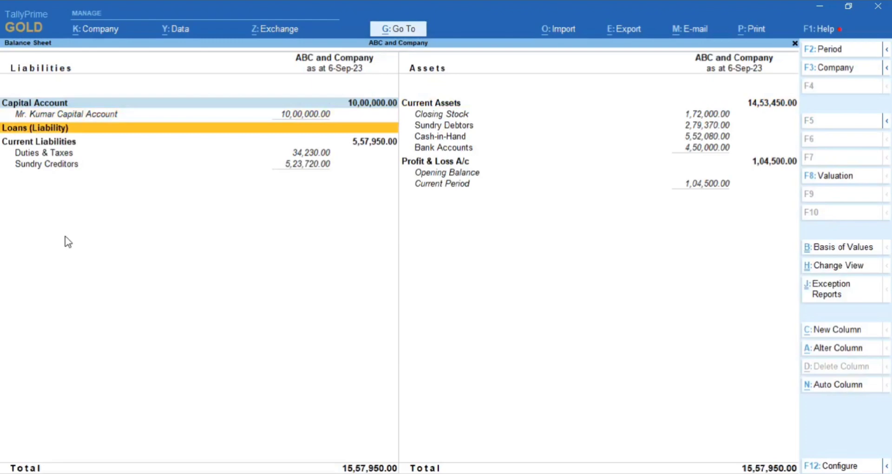
key(space)
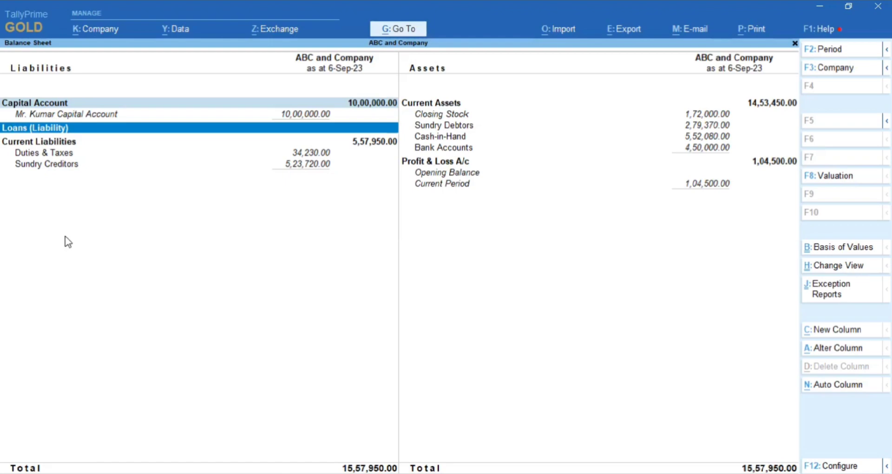
key(Down)
key(space)
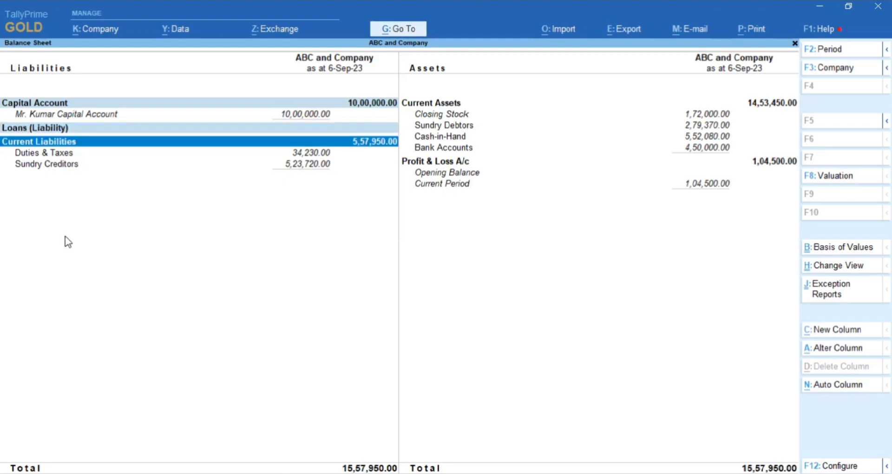
Examine the Duties & Taxes and Sundry Creditors subgroups under Current Liabilities in the Balance Sheet.
key(Down)
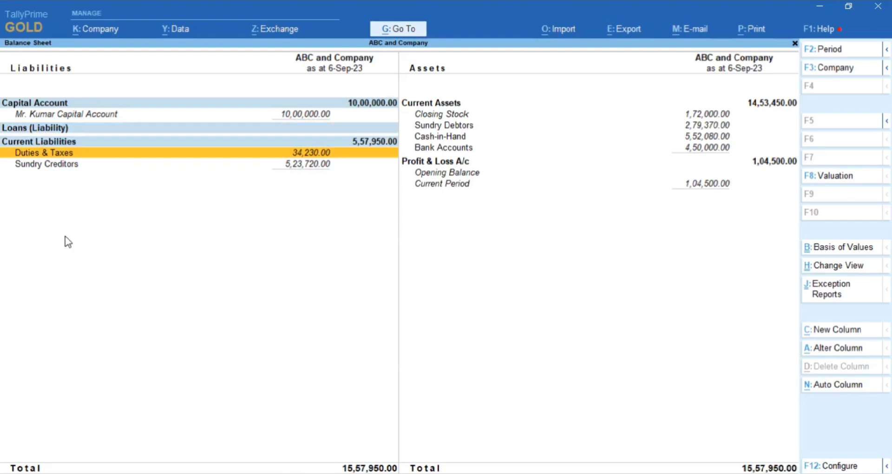
key(Down)
key(Up)
key(Down)
key(Up)
key(Up)
key(Down)
key(Down)
key(Up)
key(Down)
key(Up)
key(Up)
key(Up)
Mark the Sundry Debtors, Cash-in-Hand, Bank Accounts and Profit & Loss A/c rows on the assets side.
key(Right)
key(Up)
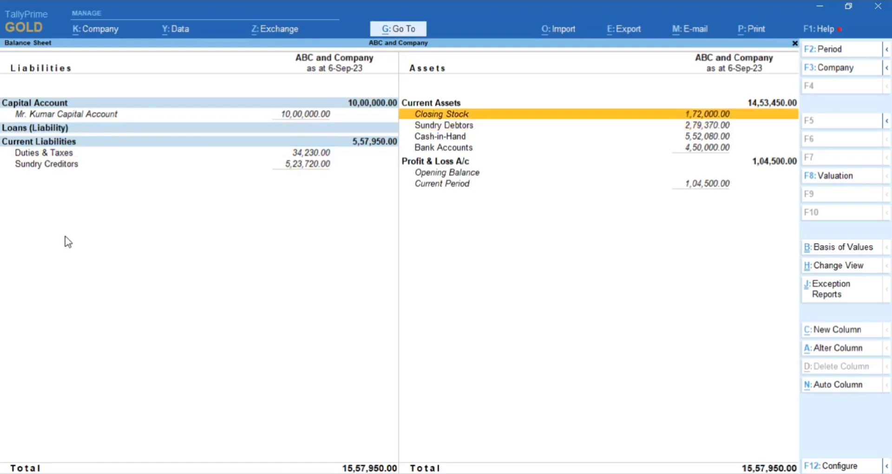
key(Down)
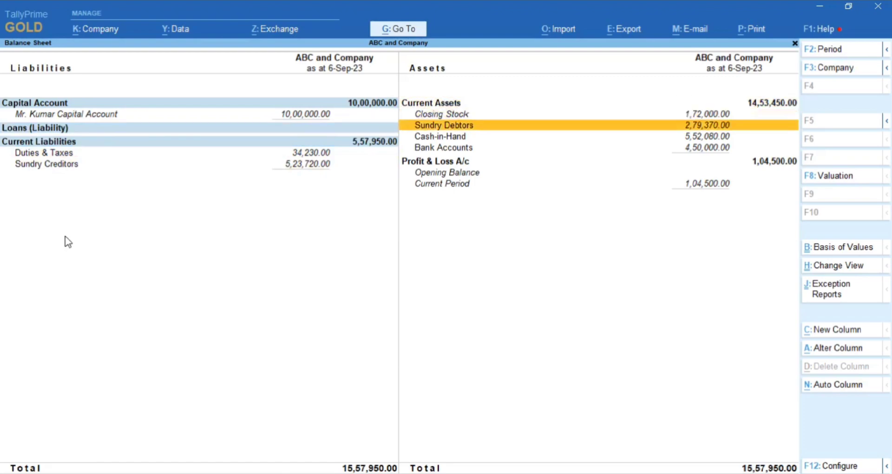
key(Return)
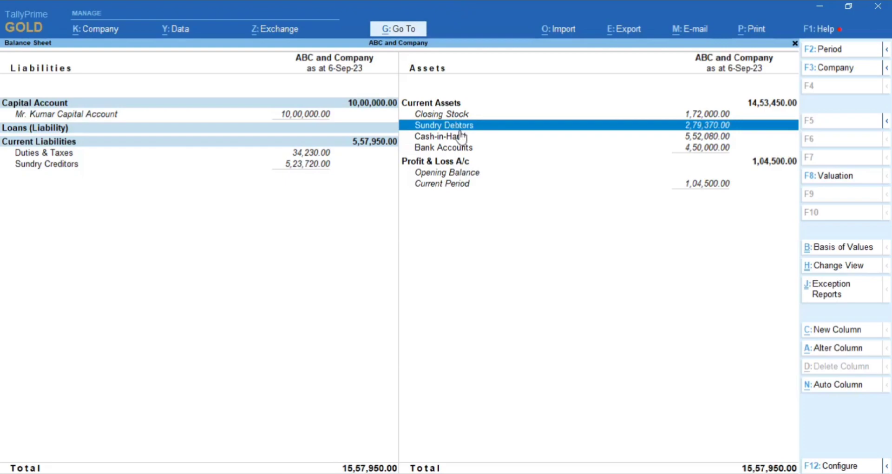
key(Down)
key(Down)
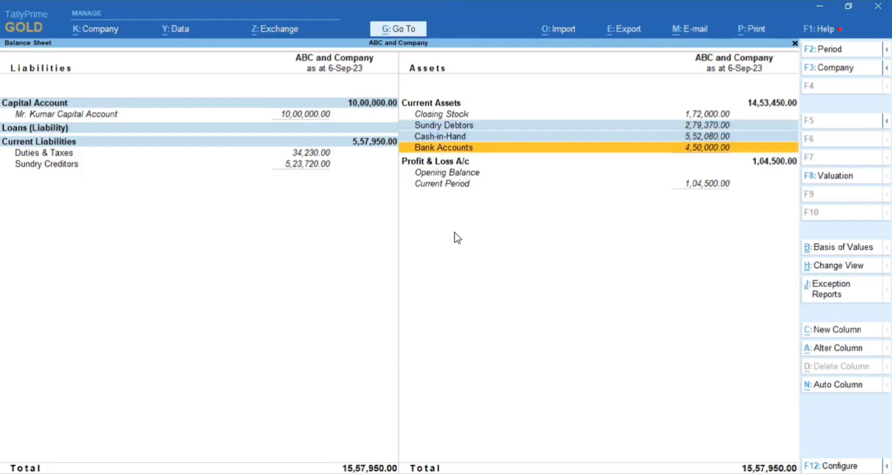
key(Down)
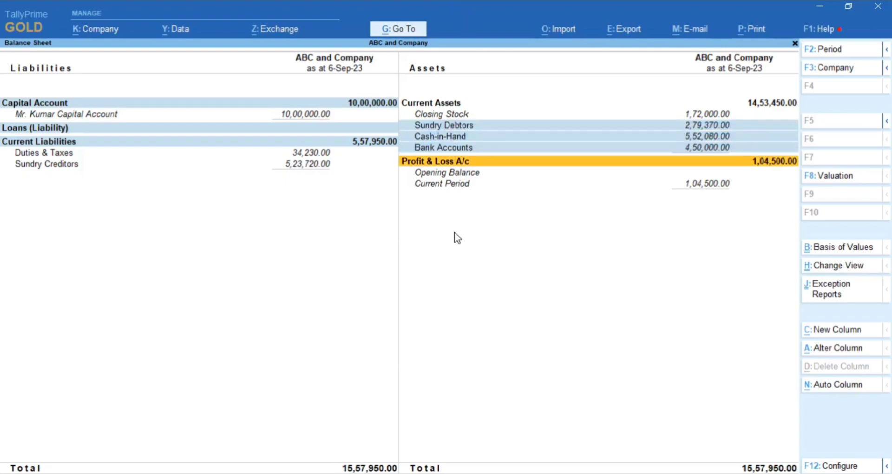
key(Return)
Look over both sides of the Balance Sheet again, ending on Capital Account, and return to the Gateway of Tally.
key(Left)
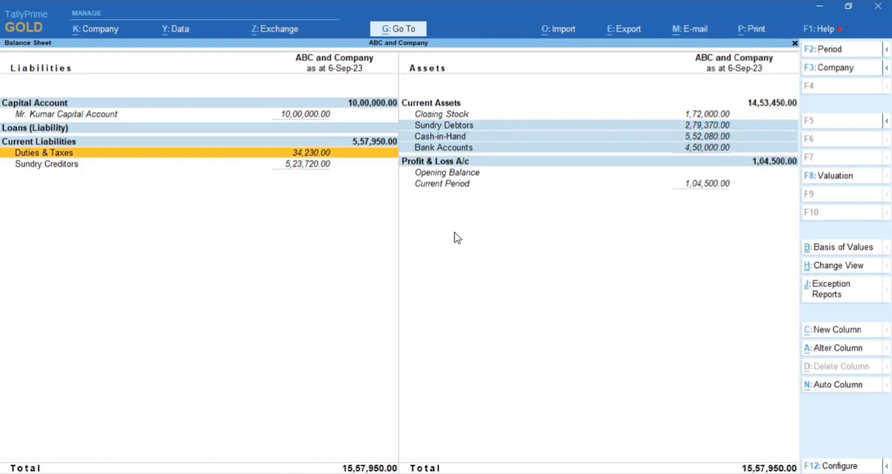
key(Down)
key(Right)
key(Up)
key(Up)
key(Left)
key(Up)
key(Up)
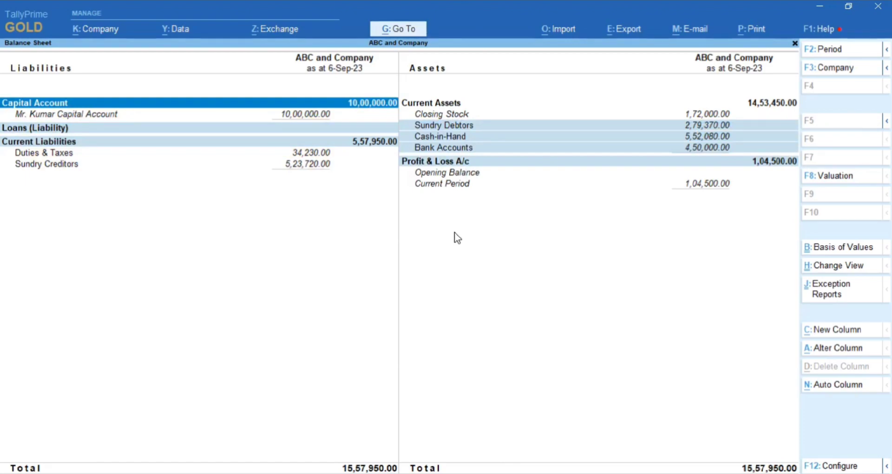
key(Escape)
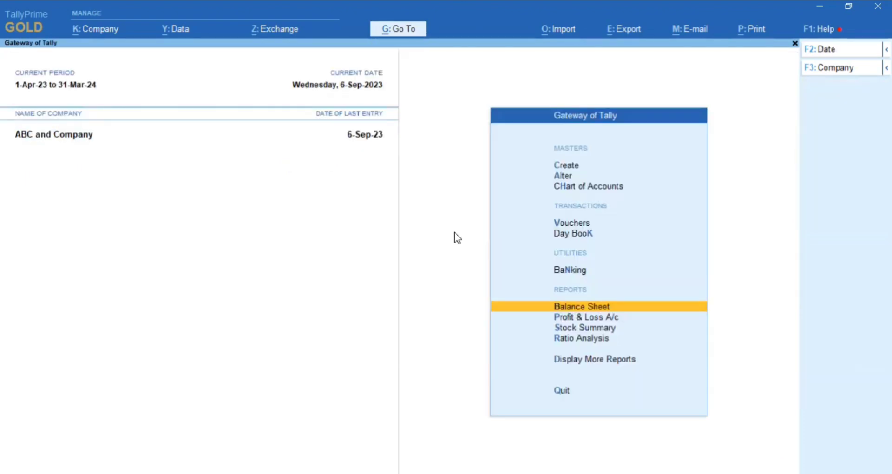
key(Escape)
key(Escape)
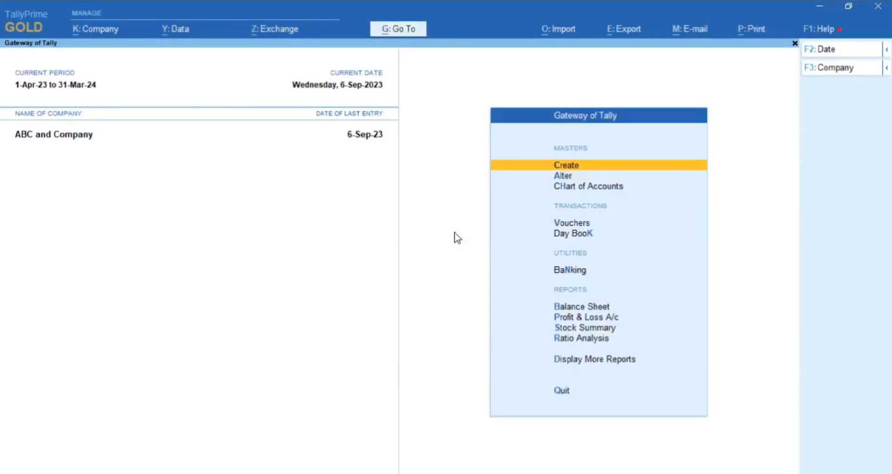
Open the list of ledgers for alteration, look through it as far as Purchase Account, and close it.
key(Down)
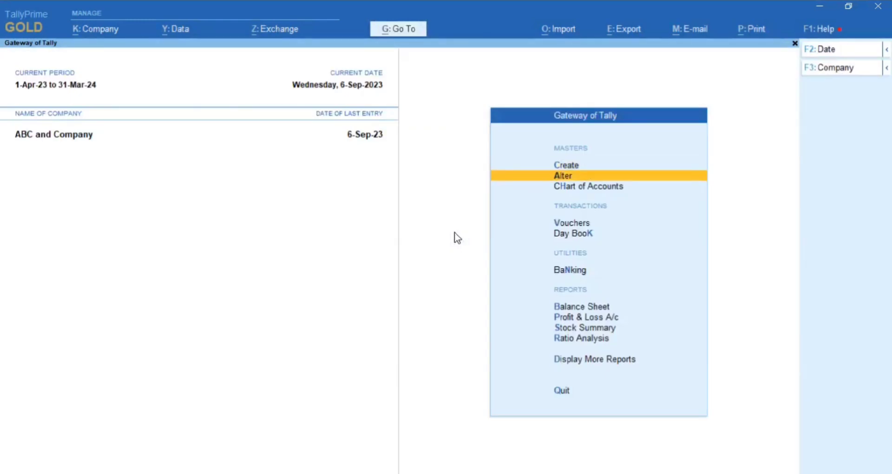
key(Return)
key(Down)
key(Return)
key(Down)
key(Down)
key(Down)
key(Down)
key(Down)
key(Down)
key(Down)
key(Down)
key(Down)
key(Down)
key(Down)
key(Down)
key(Down)
key(Down)
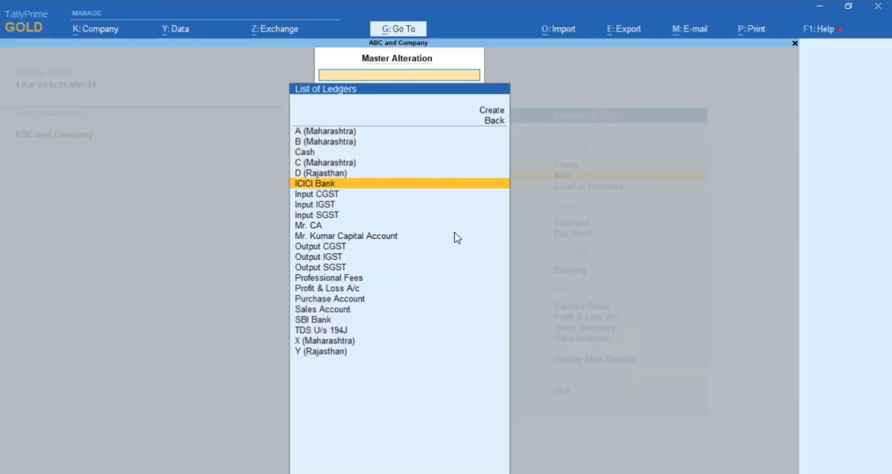
key(Down)
key(Down)
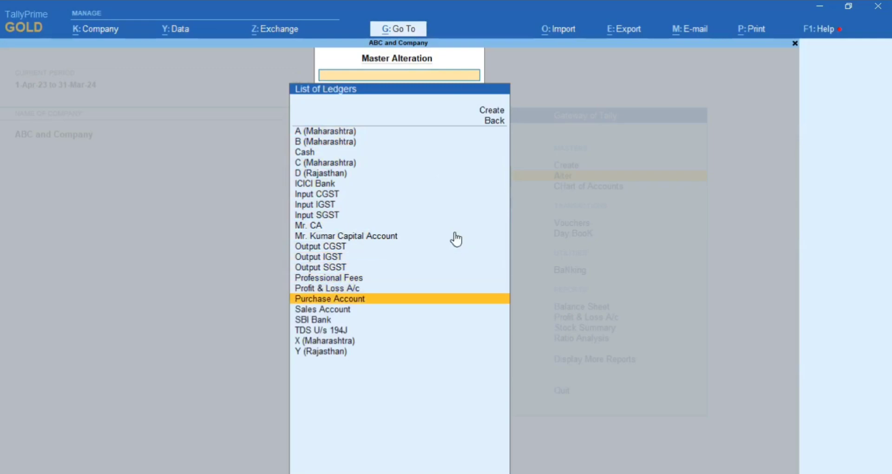
key(Escape)
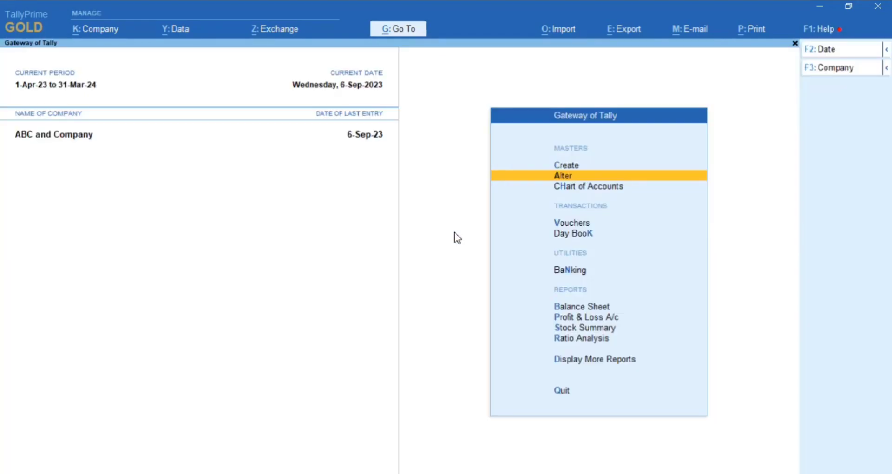
Start creating a new ledger named ABC Limited, leaving its alias blank.
key(Up)
key(Up)
key(Down)
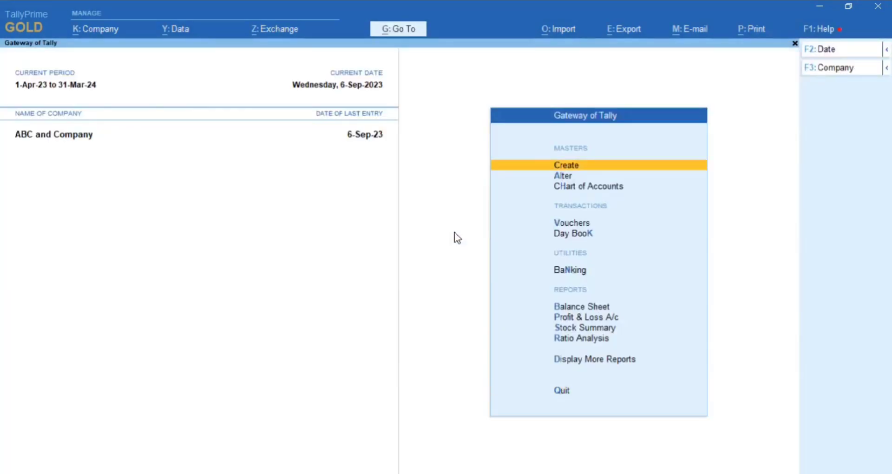
key(Return)
key(Down)
key(Return)
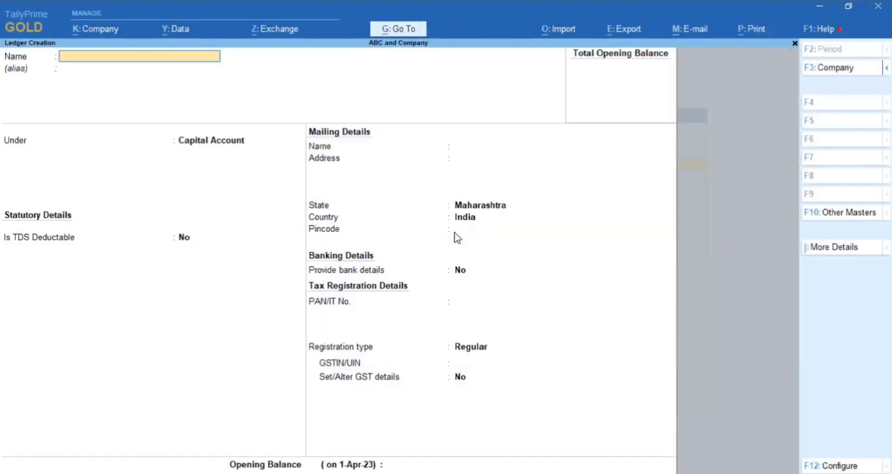
text(ABC Limited)
key(Return)
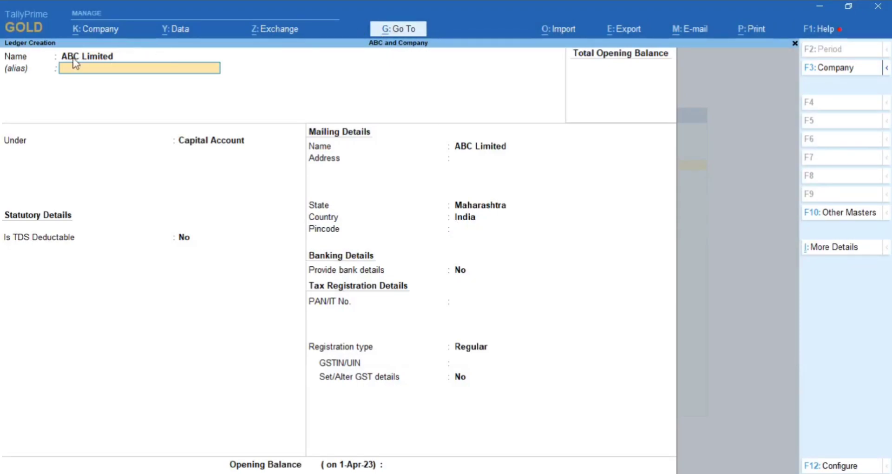
key(Return)
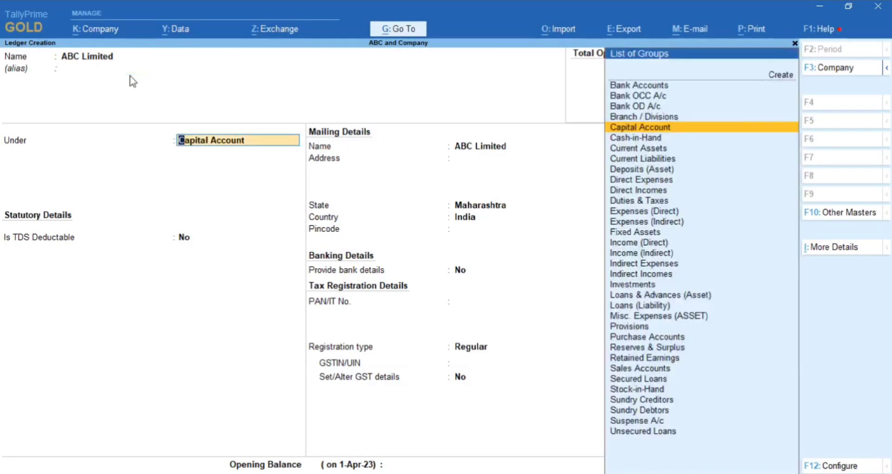
Place the ABC Limited ledger directly under Investments, and go back to its group selection.
text(Invest)
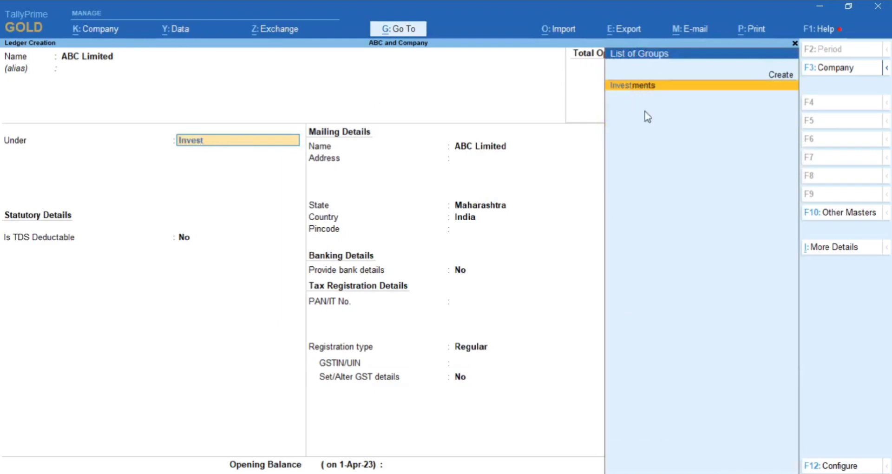
key(Return)
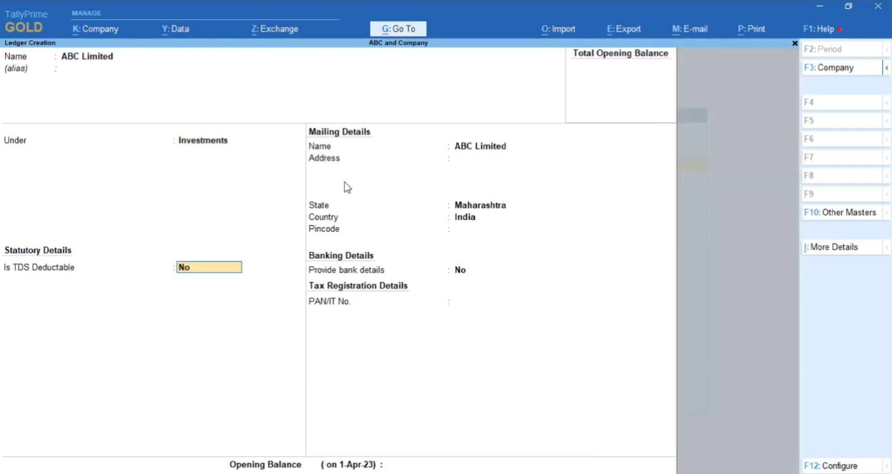
key(BackSpace)
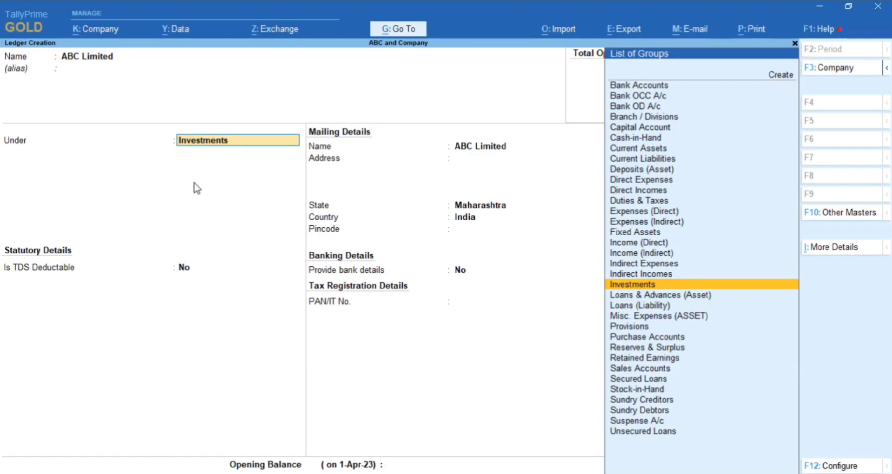
Create a new group named Equity Shares under Investments from within the ledger, keeping the other group settings at their defaults.
key(alt+c)
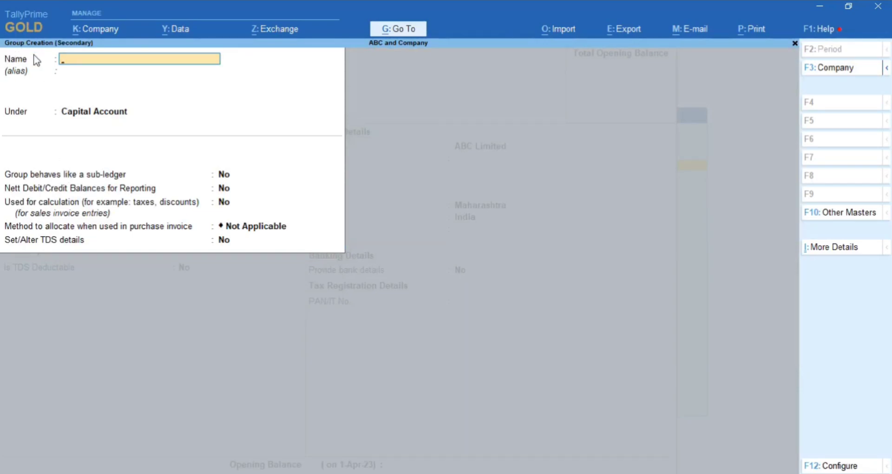
text(Equity Shares)
key(Return)
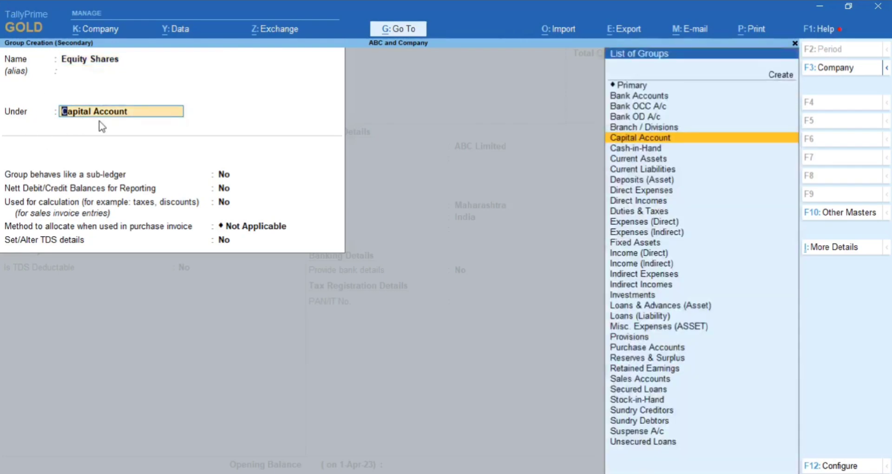
text(Invest)
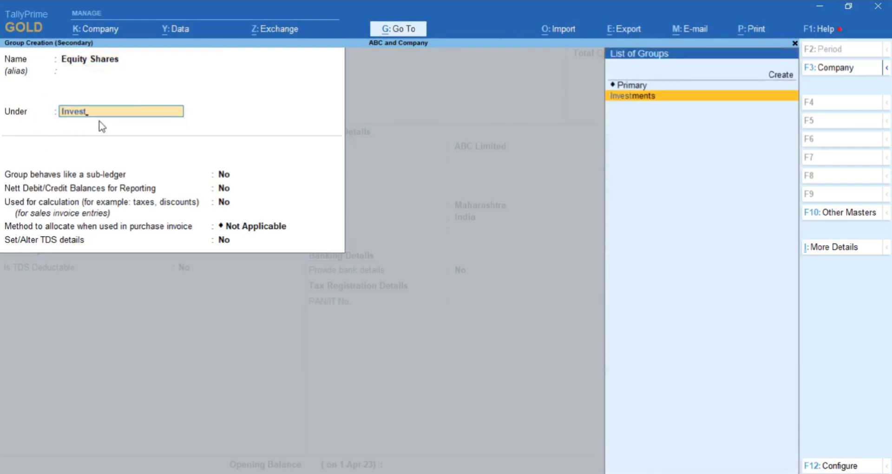
key(Return)
key(Return)
key(Return)
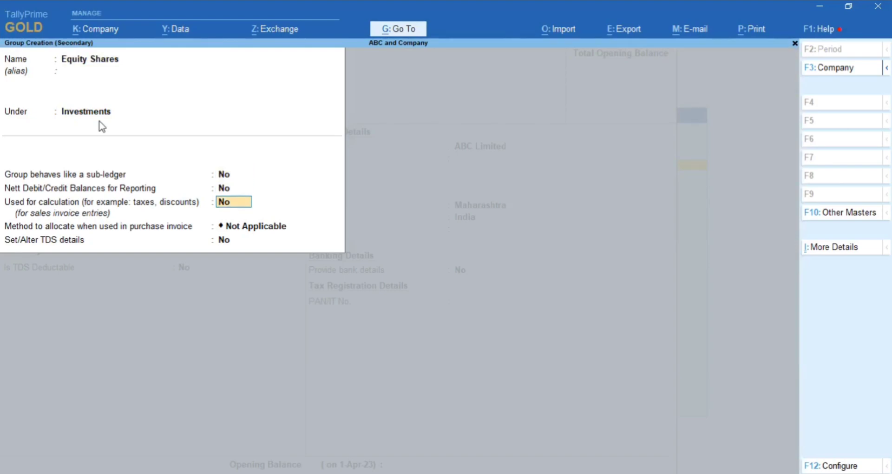
key(Return)
key(Return)
key(Return)
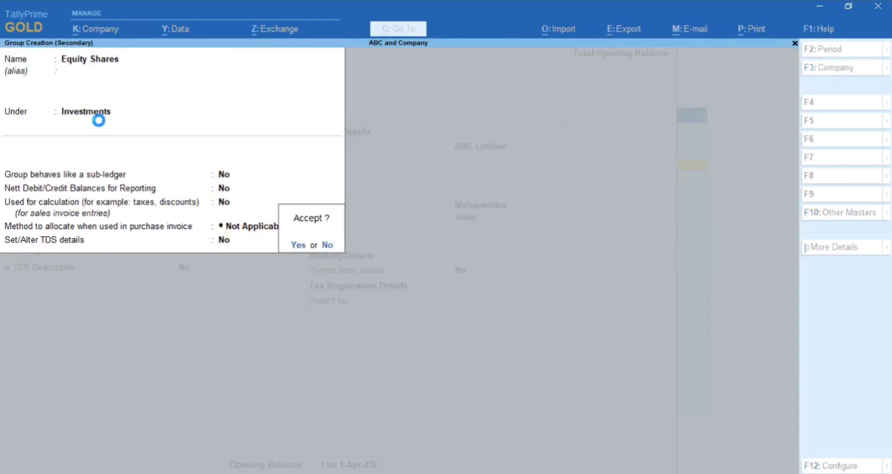
key(Return)
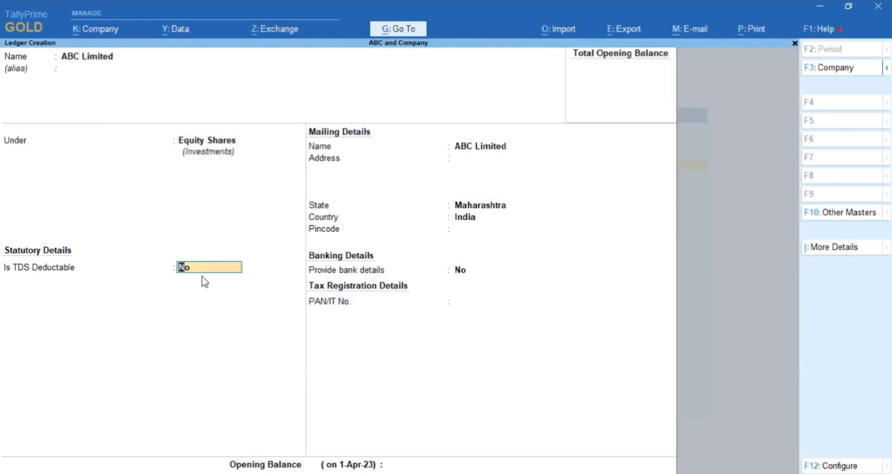
Save the ABC Limited ledger under Equity Shares with its remaining defaults and return to the Gateway of Tally.
key(Return)
key(Return)
key(Return)
key(Return)
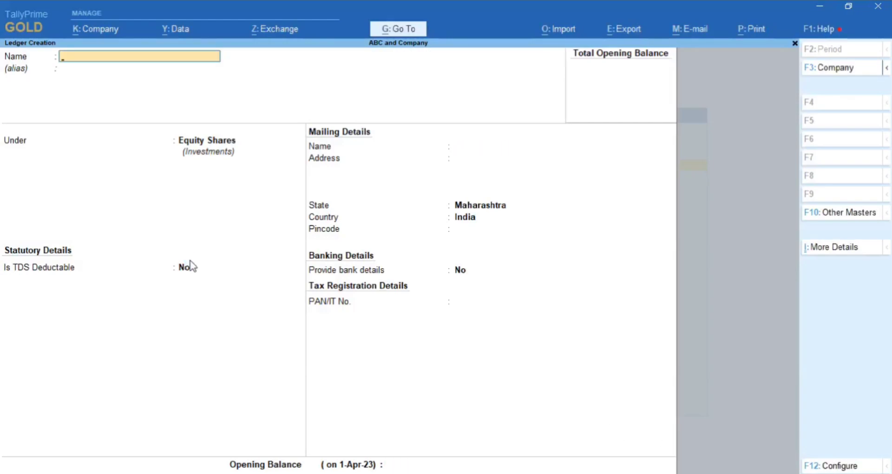
key(Escape)
key(Escape)
key(Escape)
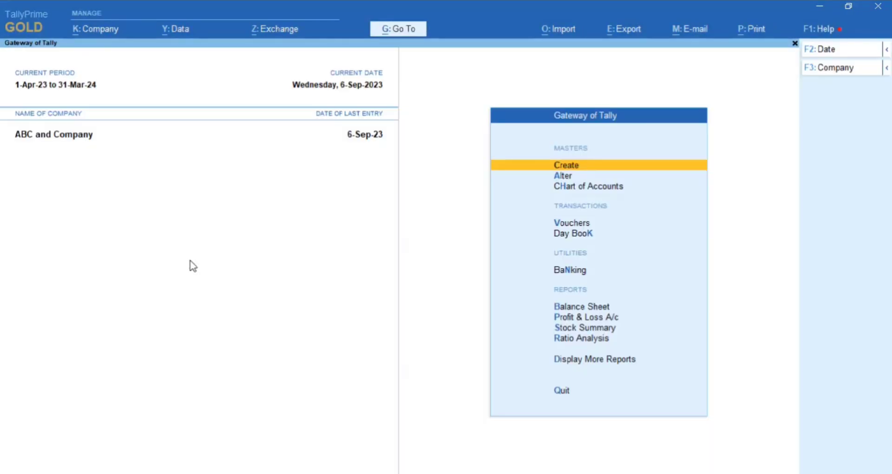
Start a payment voucher dated 31-Aug-23 with ICICI Bank as the account.
key(v)
key(F2)
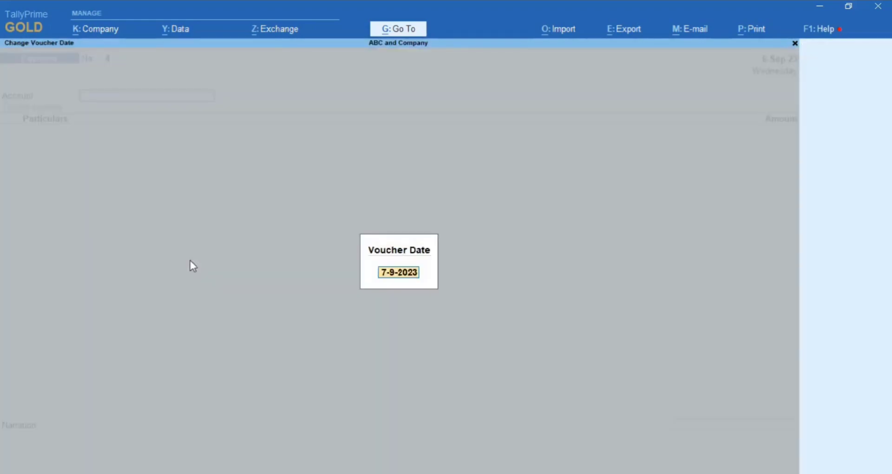
text(31.08)
key(Return)
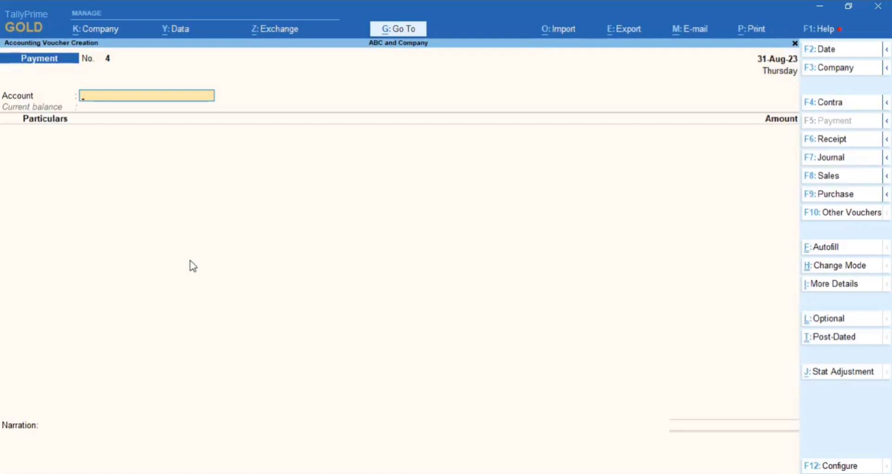
text(Bank)
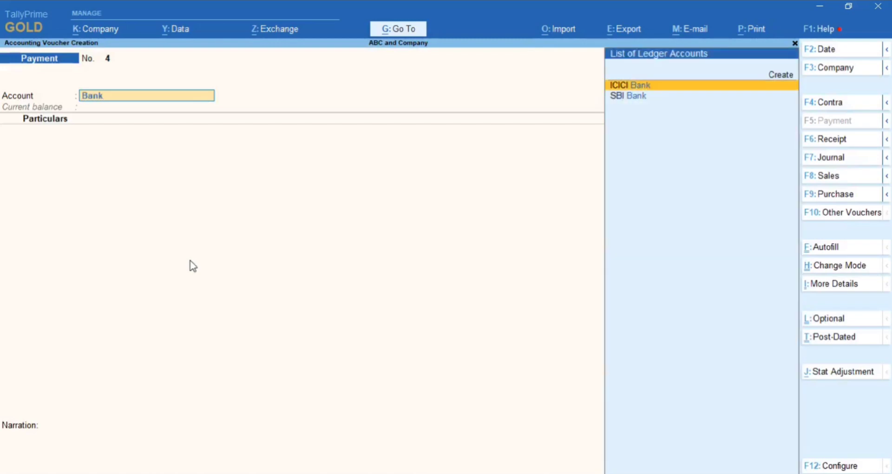
key(Return)
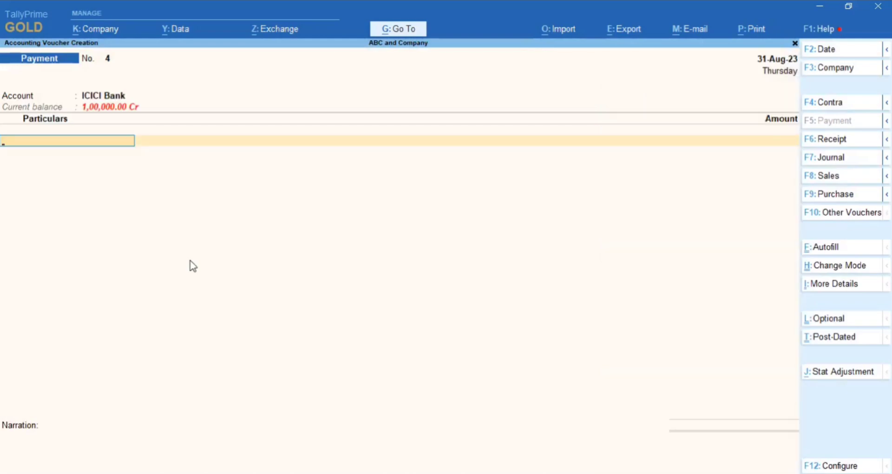
Enter a payment of 50,000 to ABC Limited, save the voucher without narration and return to the Gateway of Tally.
text(Ab)
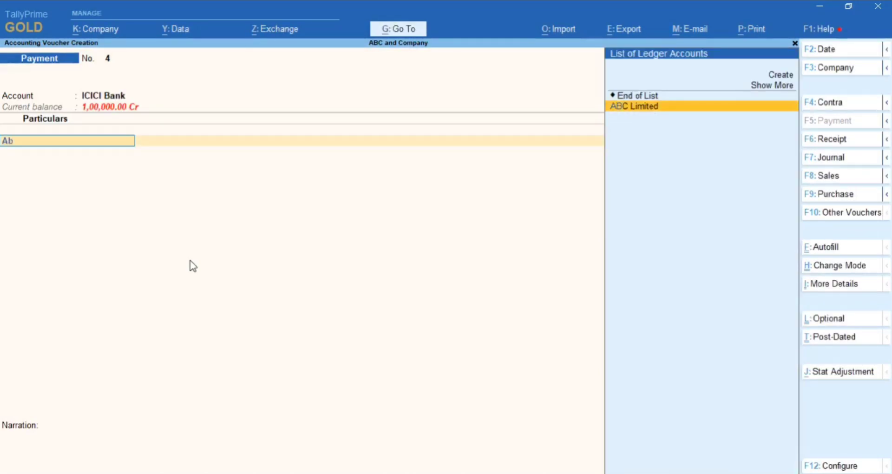
key(Return)
text(50000)
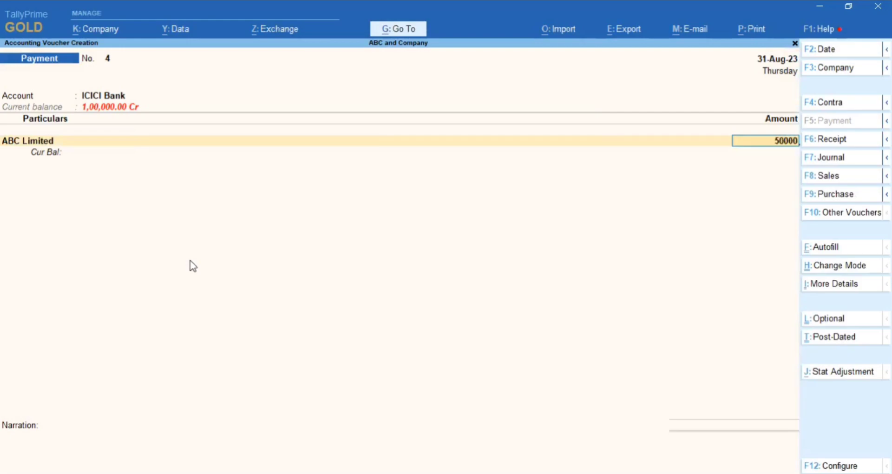
key(Return)
key(Return)
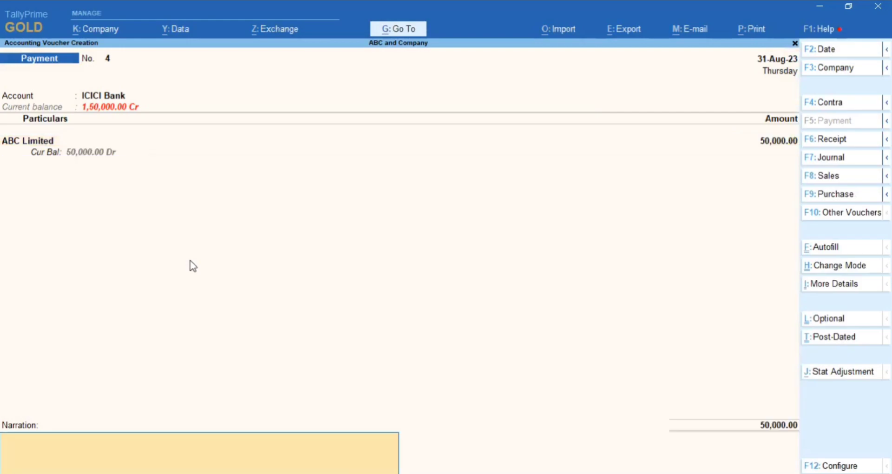
key(Return)
key(Return)
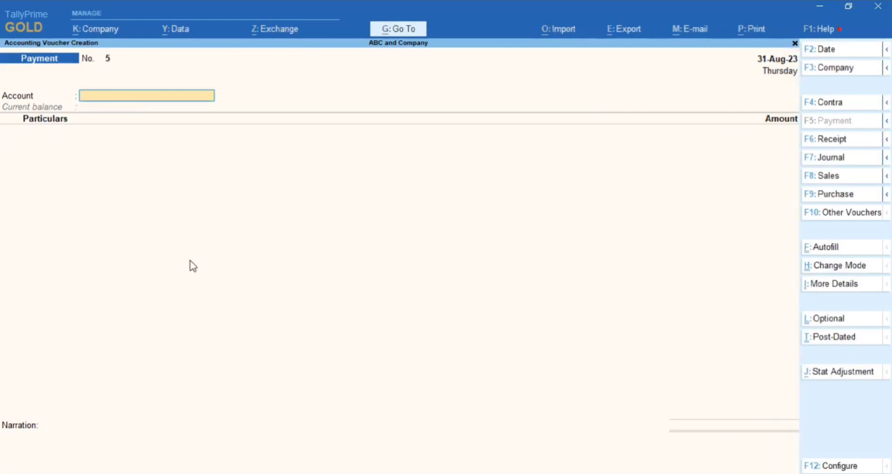
key(Escape)
key(Escape)
key(Escape)
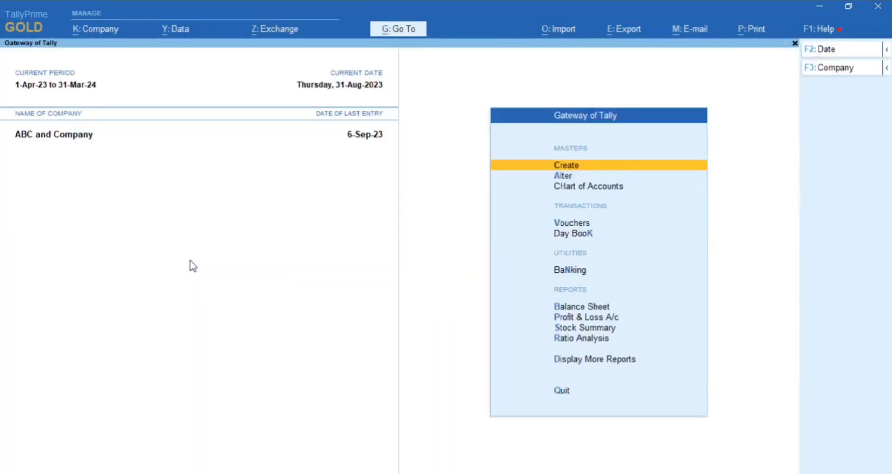
Open the Balance Sheet and expand it to the detailed view showing the subgroups.
key(Down)
key(Down)
key(Down)
key(Down)
key(Down)
key(Down)
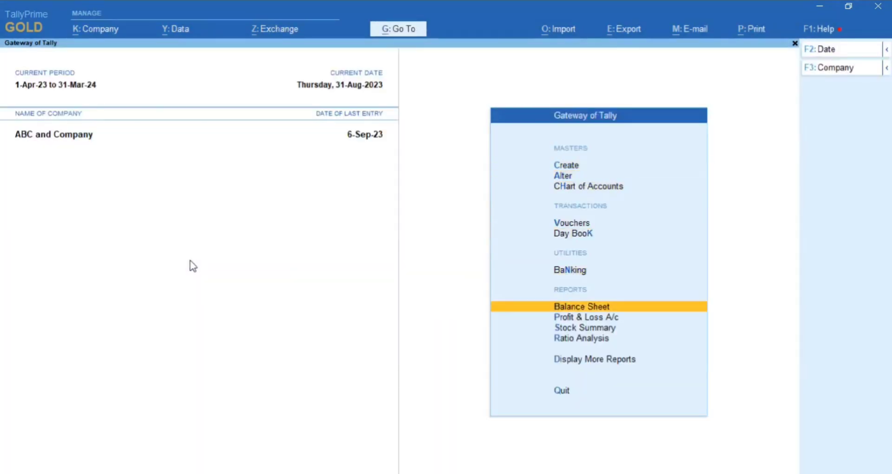
key(Return)
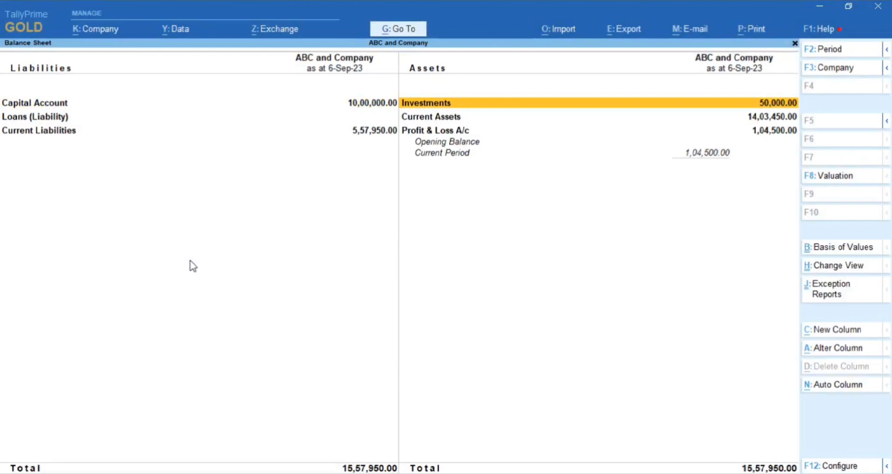
key(alt+F5)
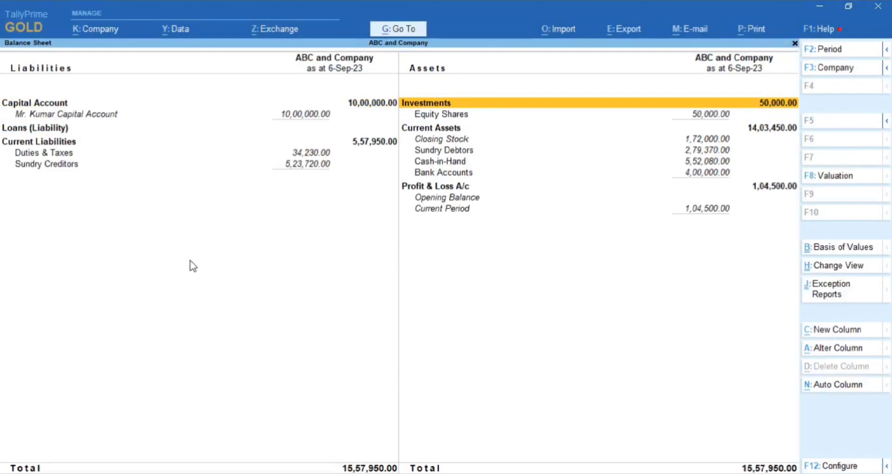
Drill into Investments, expand Equity Shares to its ledgers, view that group's own summary and return to the Investments summary.
key(Return)
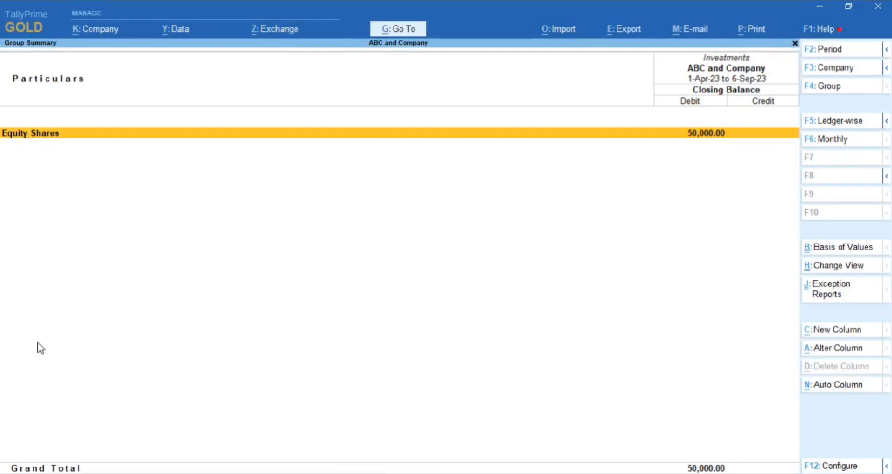
key(shift+Return)
key(Down)
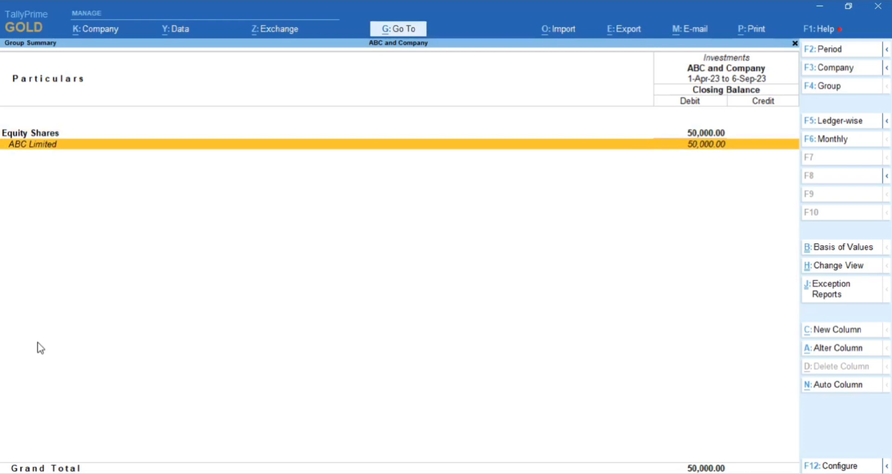
key(Up)
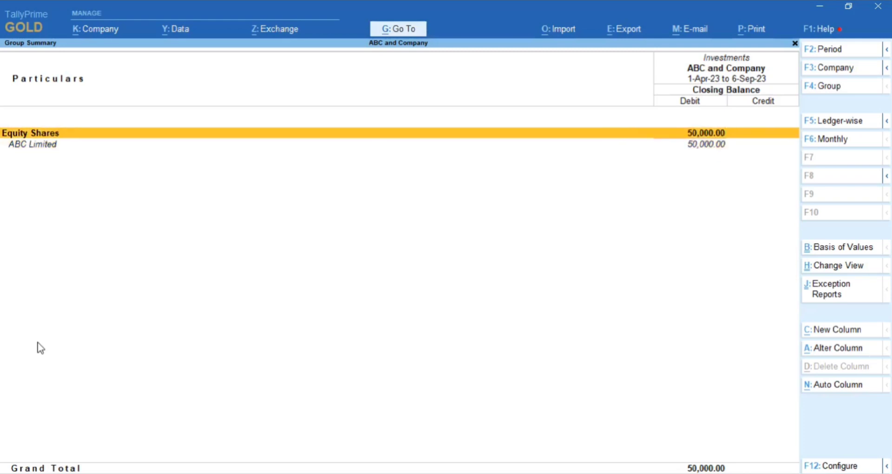
key(Return)
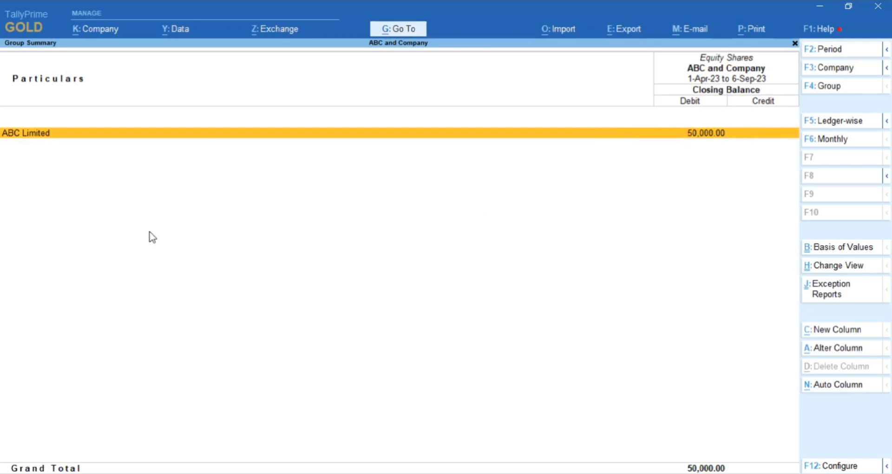
key(Escape)
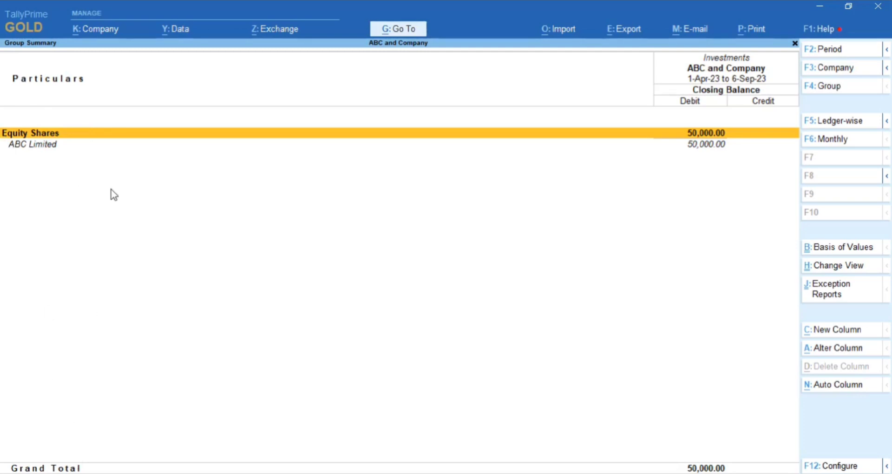
From the Investments summary, open the ABC Limited ledger for alteration and go to its parent group field.
key(Down)
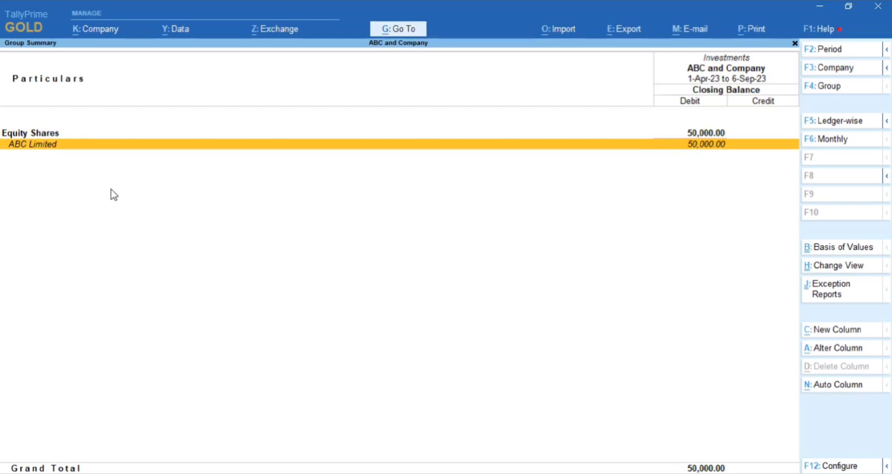
key(Up)
key(Down)
key(ctrl)
key(ctrl+Return)
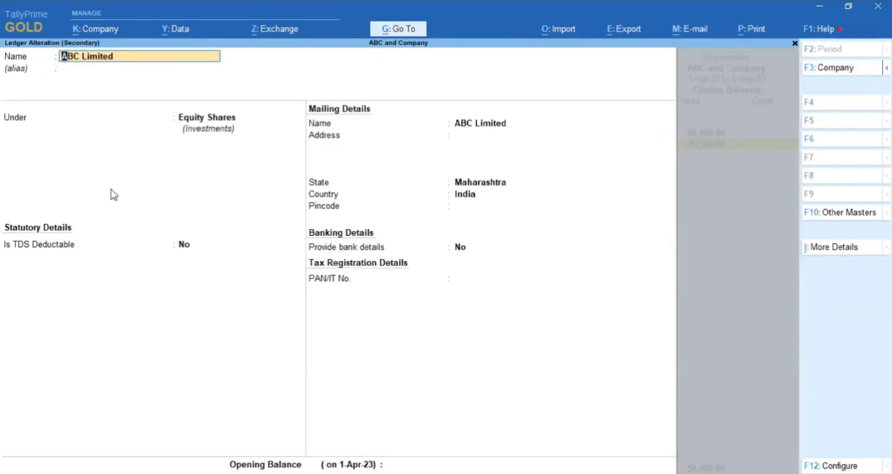
key(Return)
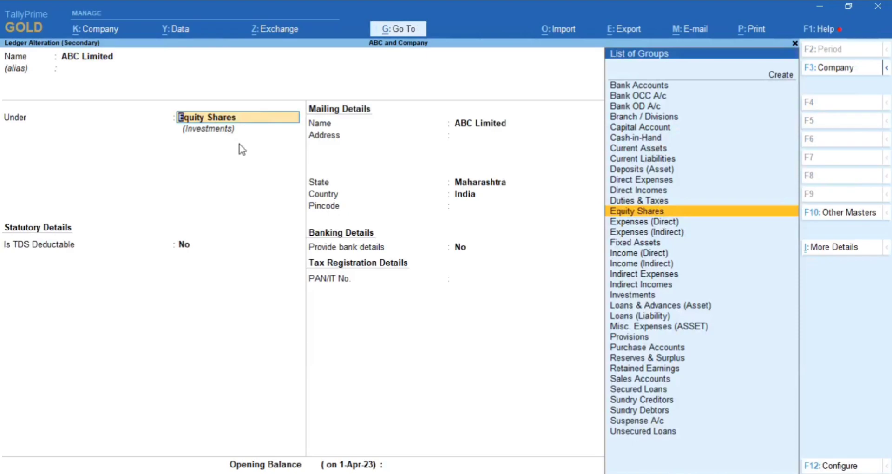
Leave the ABC Limited ledger without altering it and go back through the Balance Sheet to the Gateway of Tally.
key(BackSpace)
key(Escape)
key(Escape)
key(Escape)
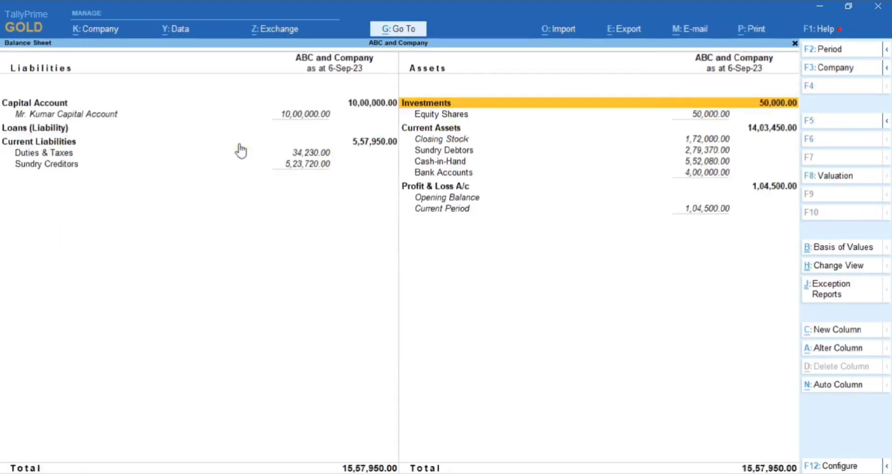
key(Escape)
key(n)
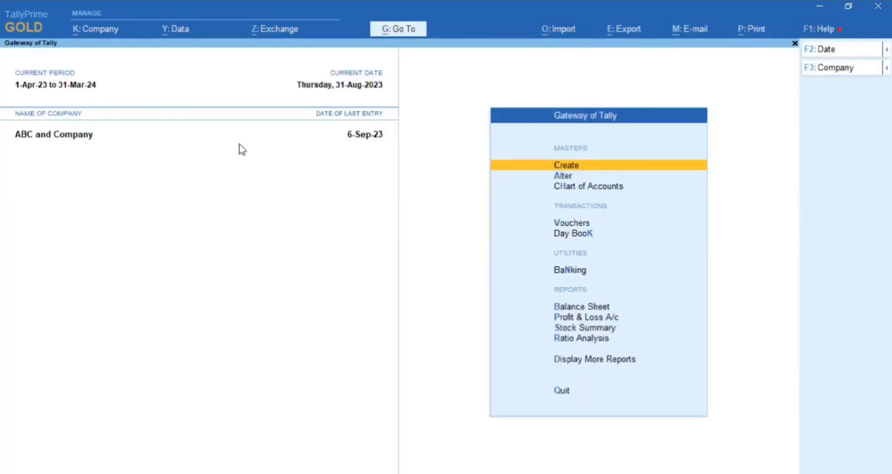
Find the ABC Limited ledger through master alteration and open it at its parent group field.
key(a)
key(Down)
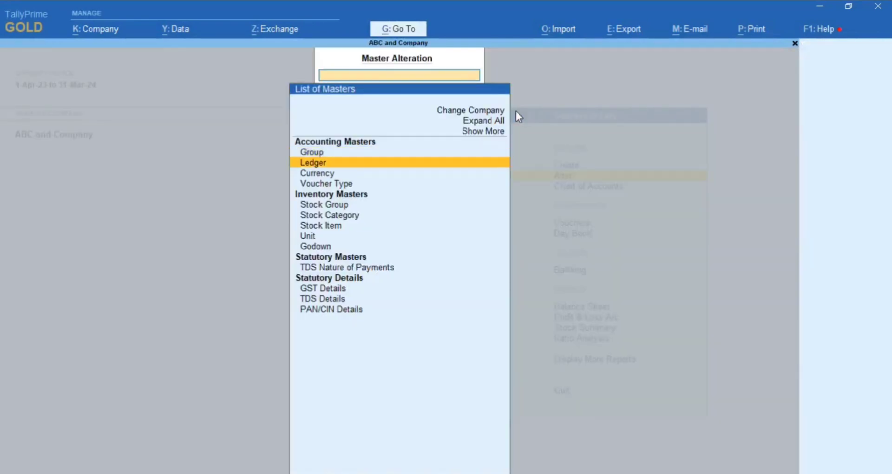
key(Return)
text(abc)
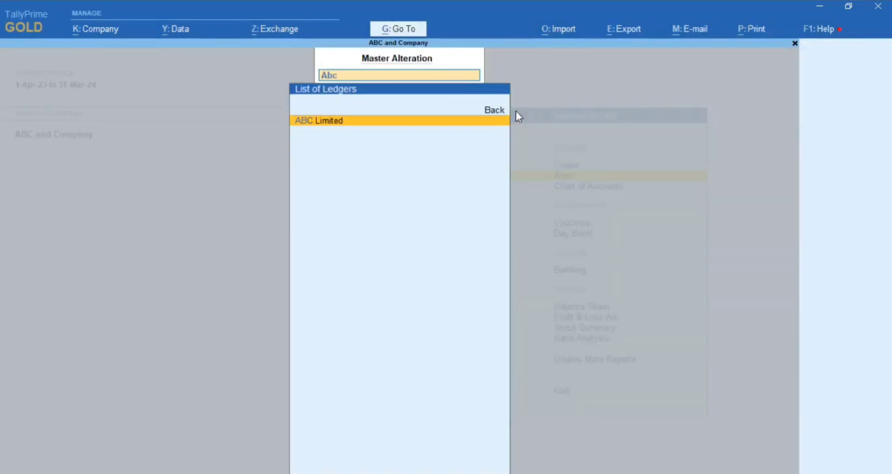
key(Return)
key(Return)
key(Return)
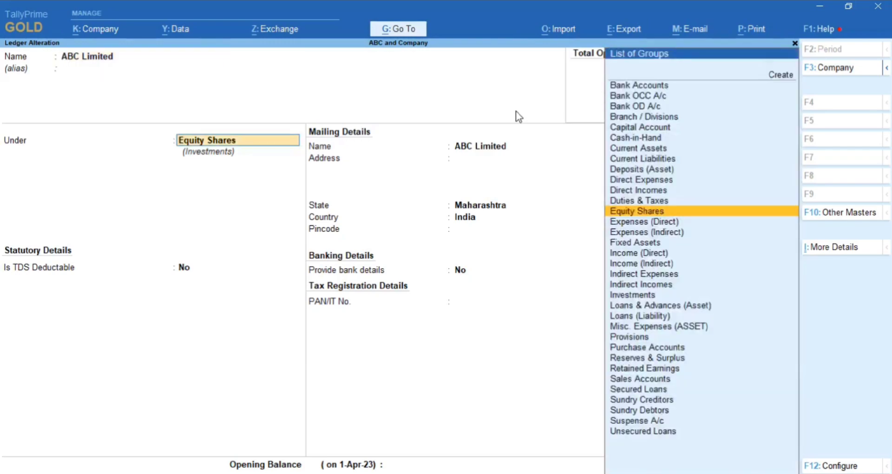
Exit the ledger alteration and the master list without changes, returning to the Gateway of Tally.
key(Escape)
key(Escape)
key(Up)
key(Escape)
key(Escape)
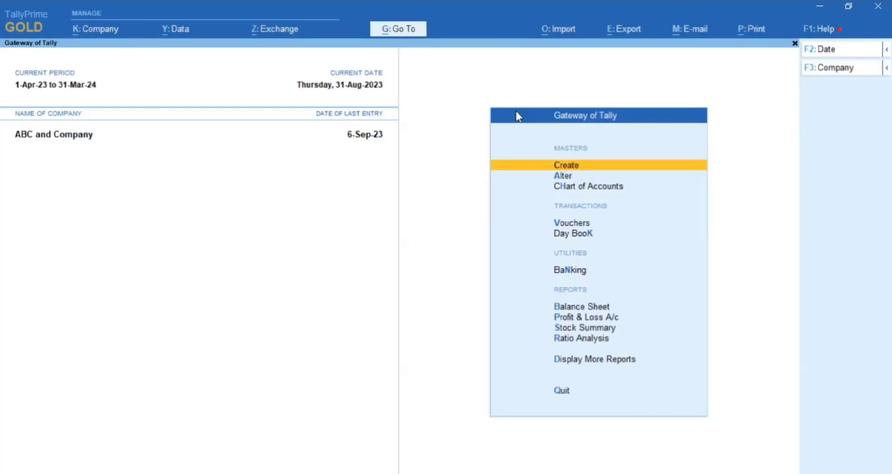